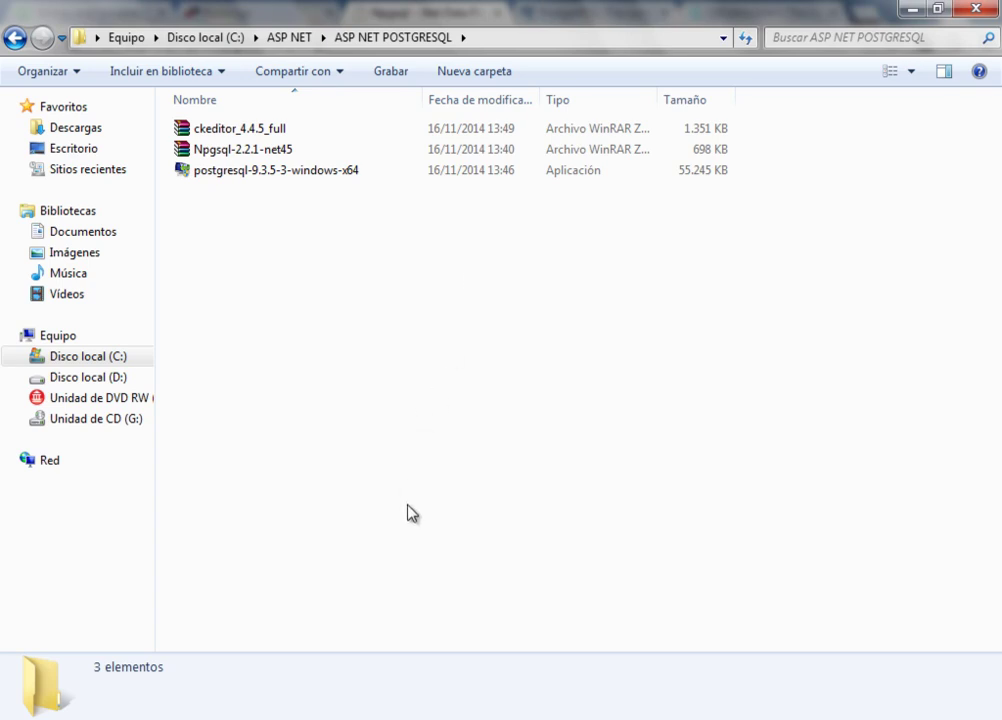
- Glance at the Npgsql page, then reopen the ASP NET POSTGRESQL folder in Explorer
key("alt+Tab")
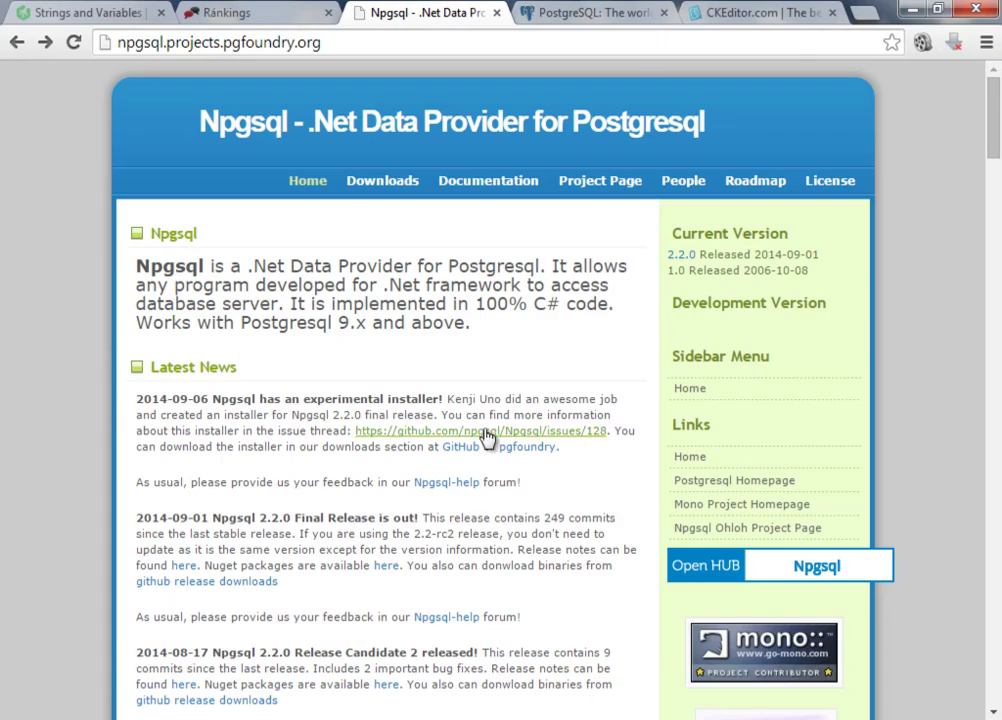
key("alt+Tab")
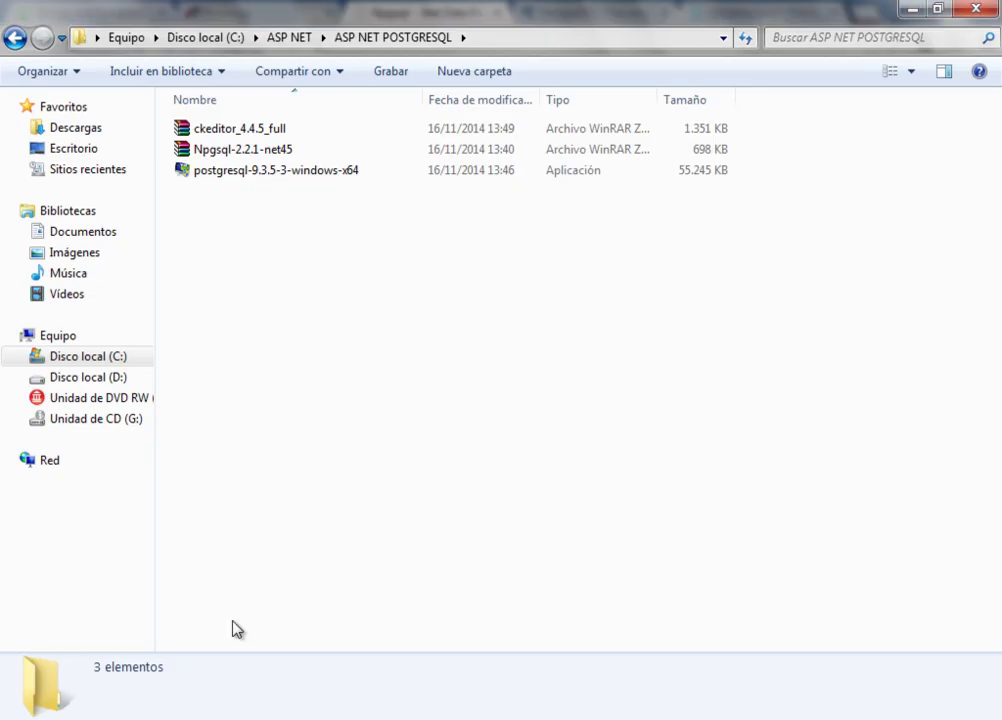
left_click(289, 38)
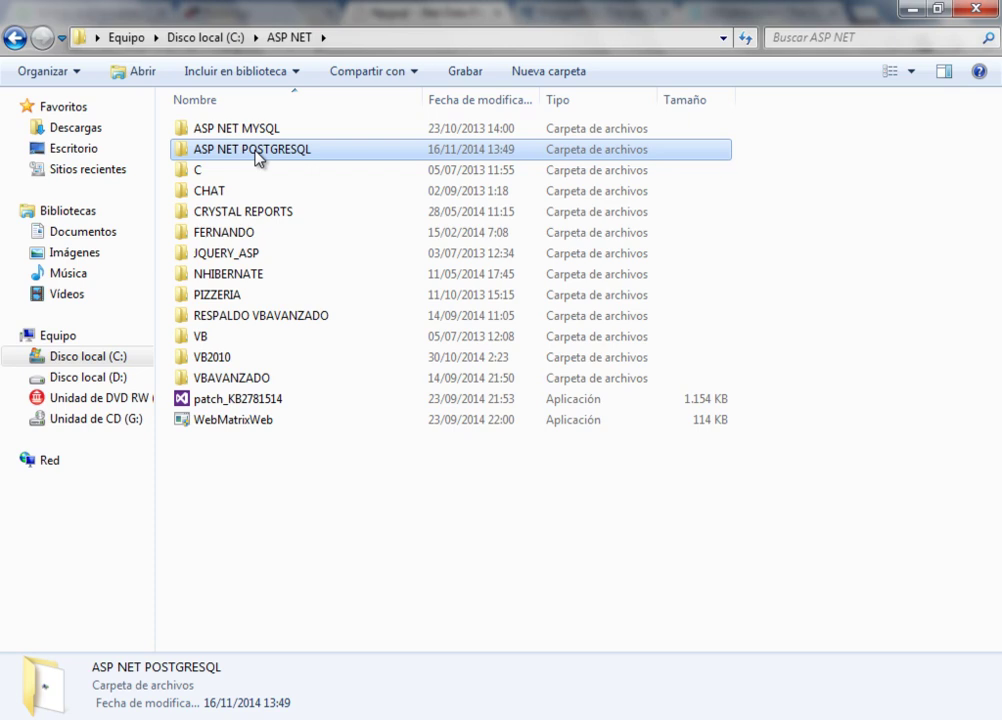
double_click(258, 150)
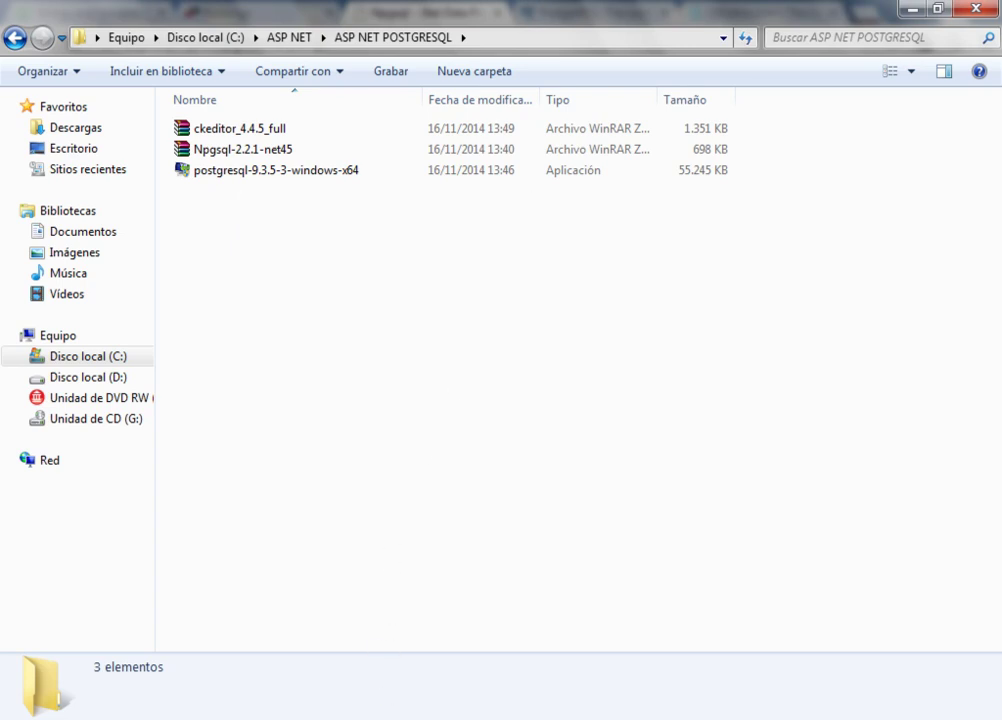
- Back in Chrome, open the Npgsql Downloads page listing the 2.2.1 files
key("alt+Tab")
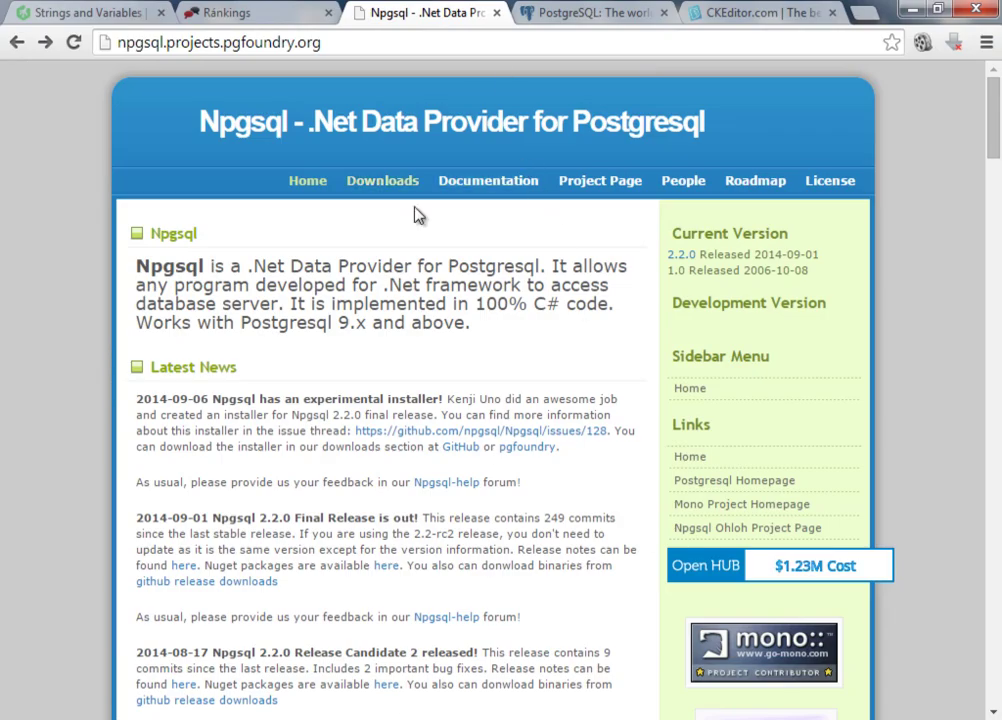
key("alt+Tab")
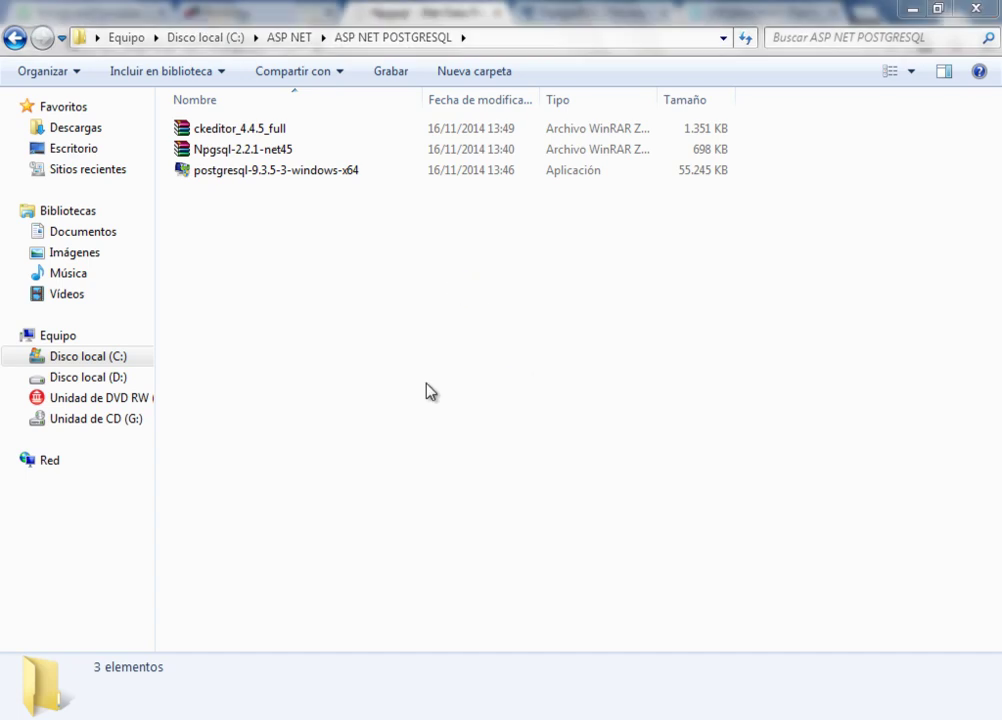
key("alt+Tab")
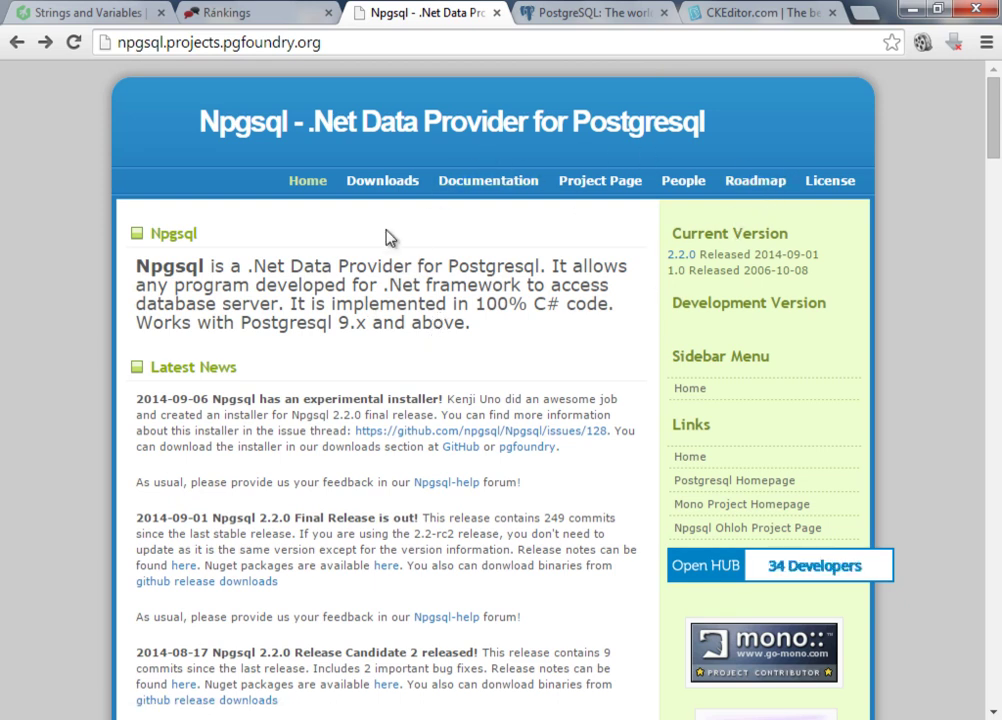
left_click(389, 190)
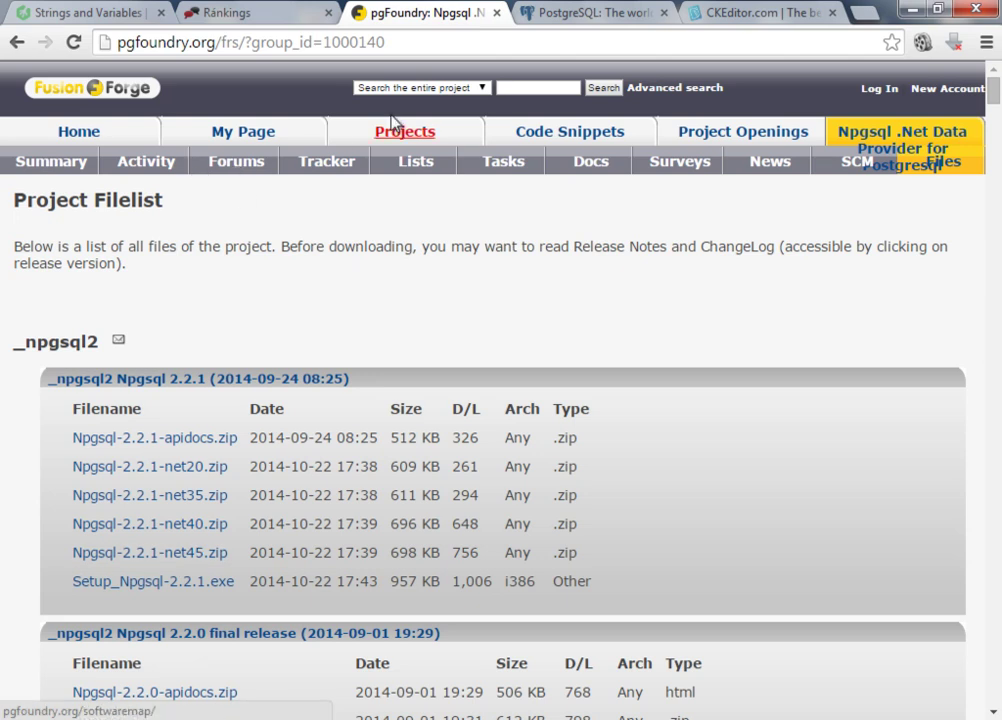
- Close the pgFoundry Project Filelist tab to reveal the PostgreSQL home page
left_click(497, 16)
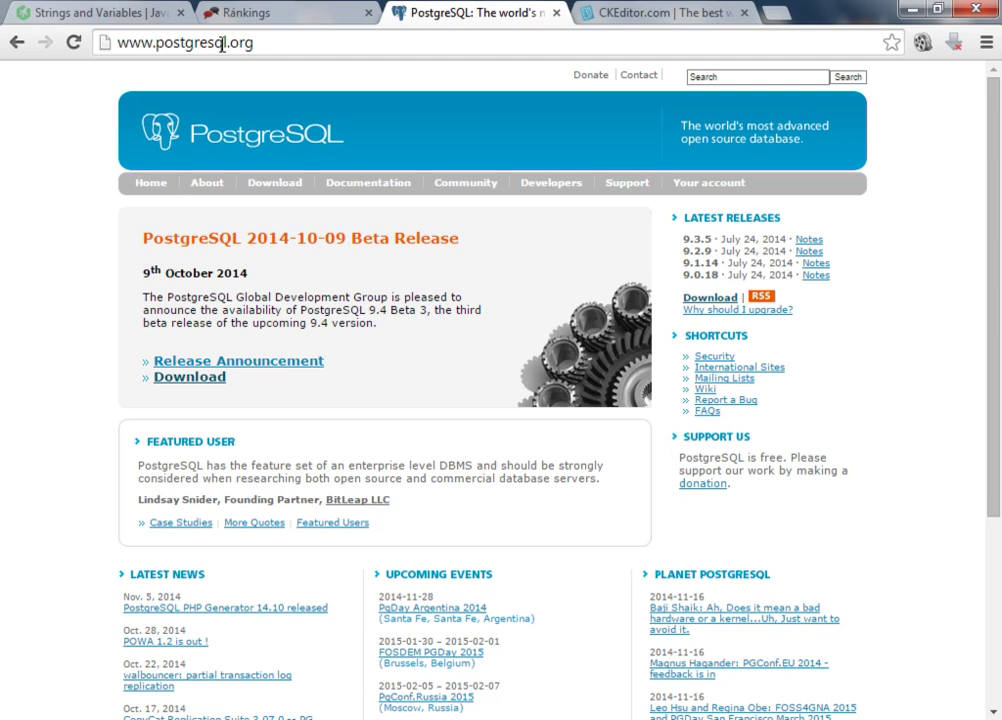
- Go via Download and Windows to EnterpriseDB's installer page listing versions 9.3.5, 9.2.9 and 9.1.14
left_click(188, 381)
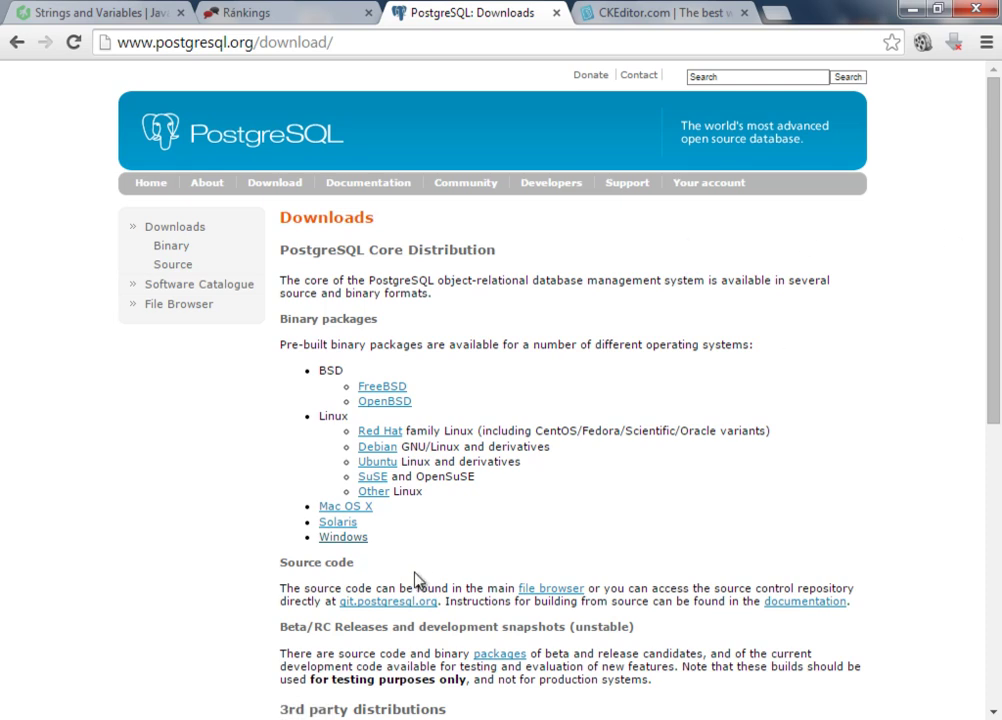
left_click(343, 538)
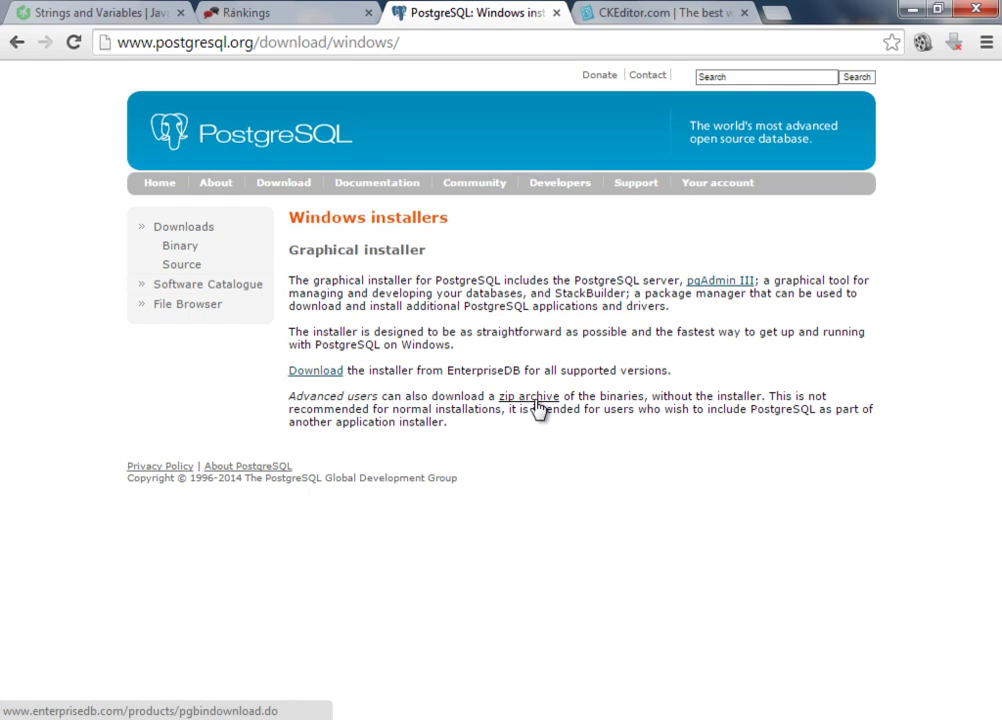
left_click(323, 372)
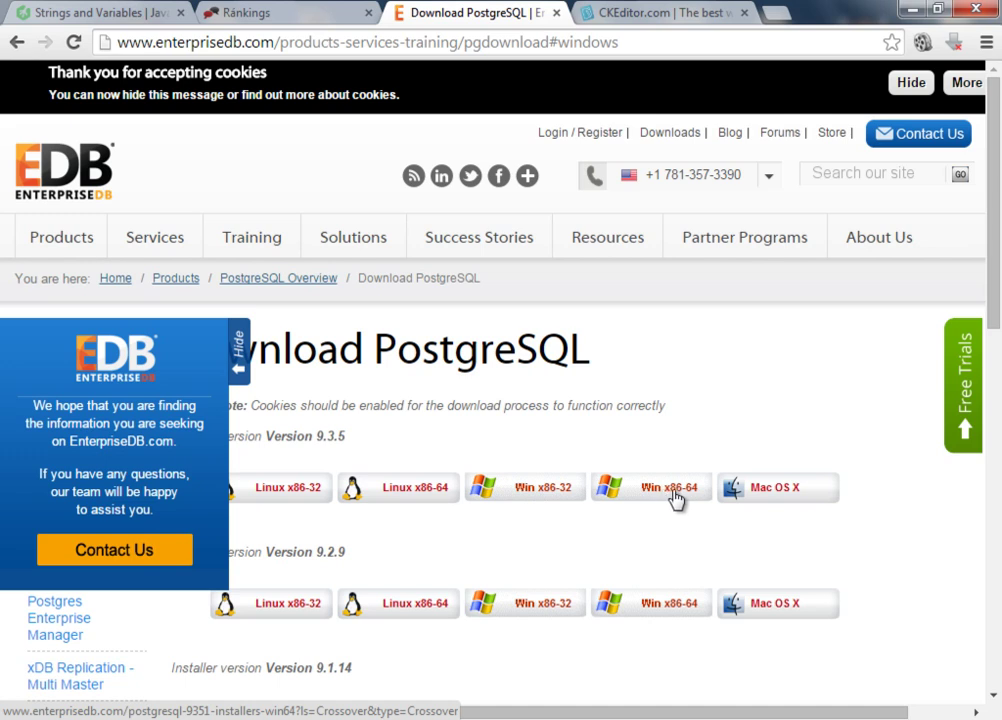
- Collapse the EDB side panel, check and minimize the project folder, and close the download tab
left_click(241, 345)
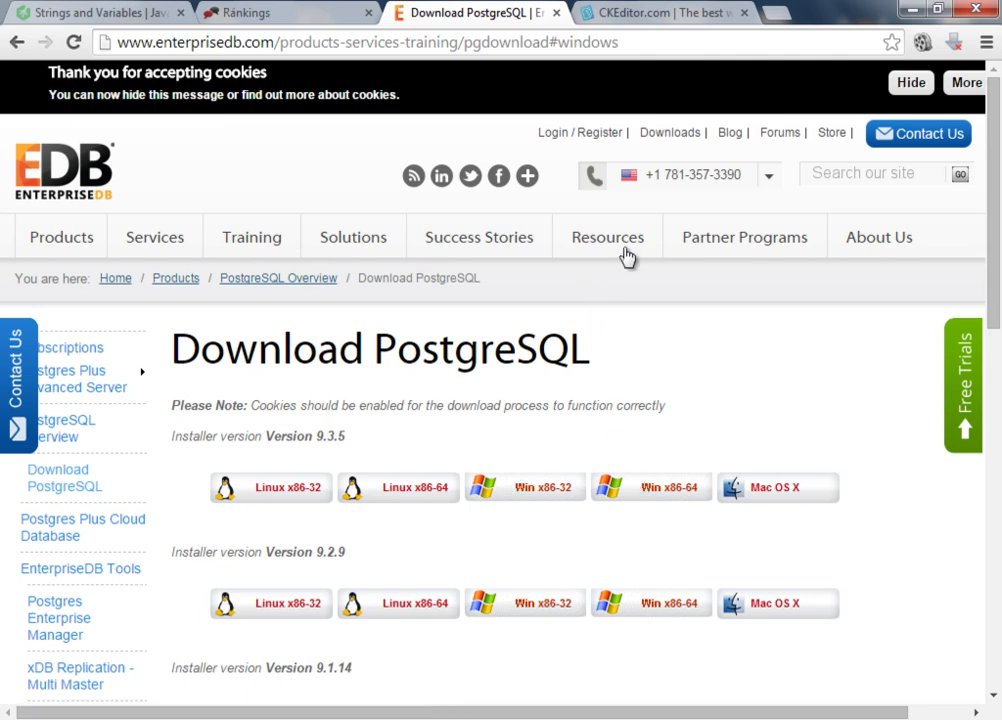
mouse_move(628, 253)
left_click(160, 719)
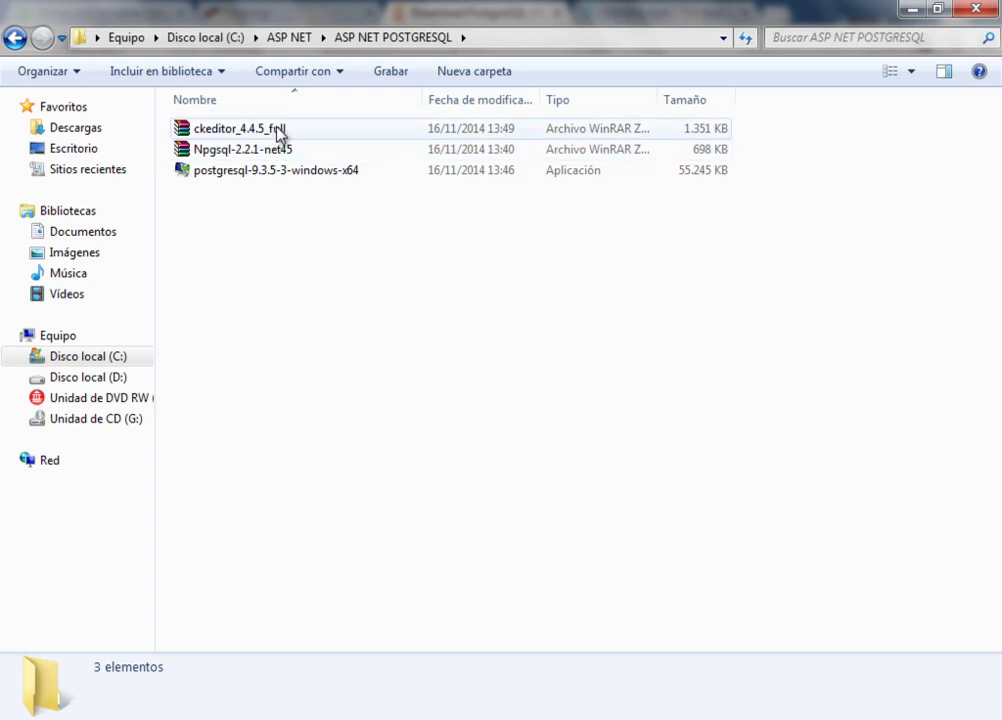
left_click(917, 11)
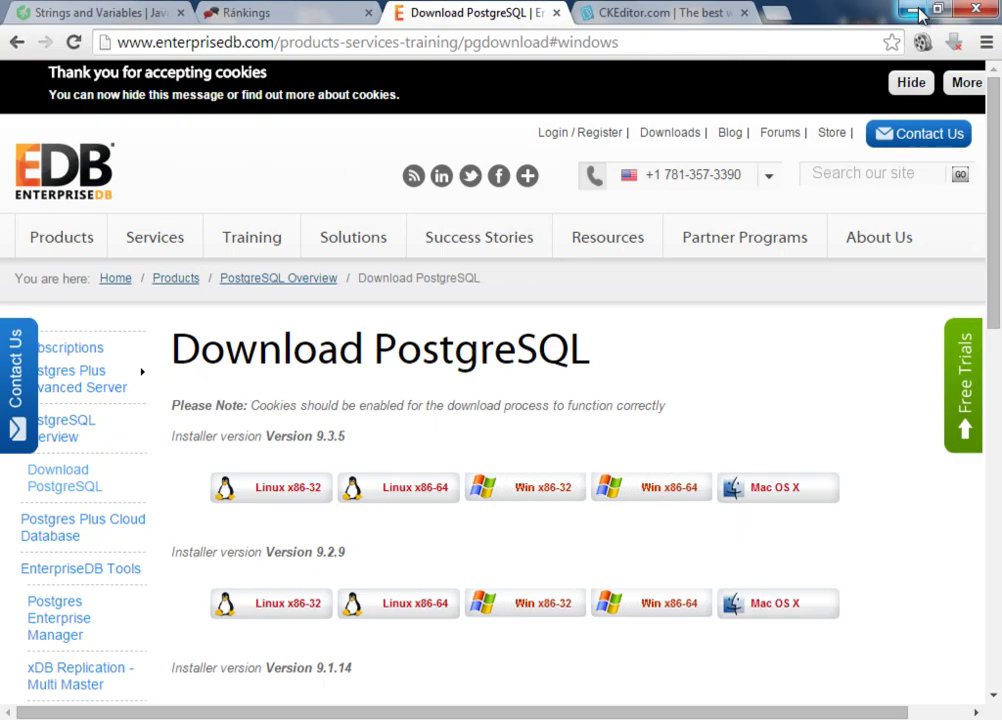
left_click(557, 13)
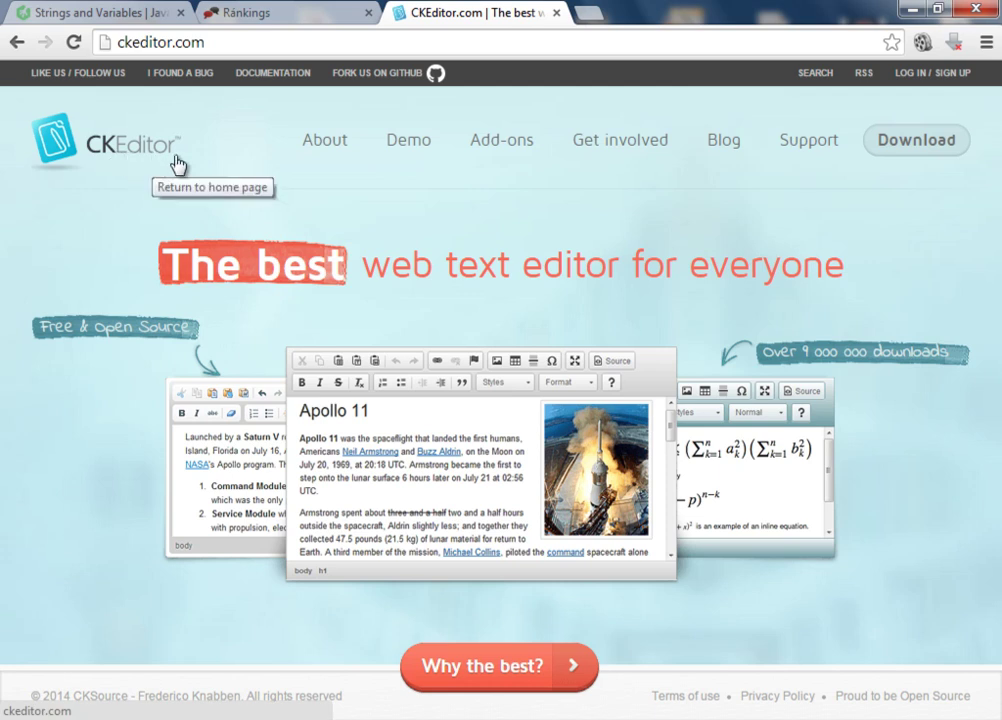
- Select the Full Package of CKEditor 4.4.5 on the CKEditor download page
left_click(941, 147)
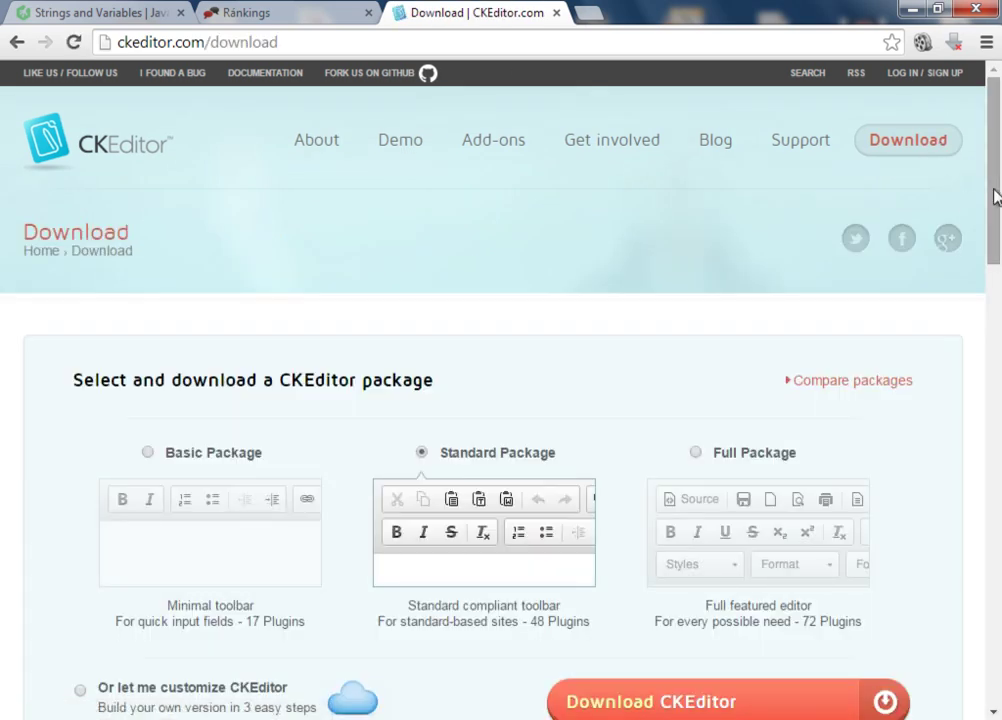
mouse_move(995, 195)
left_mouse_down()
mouse_move(997, 316)
mouse_move(997, 220)
left_mouse_up()
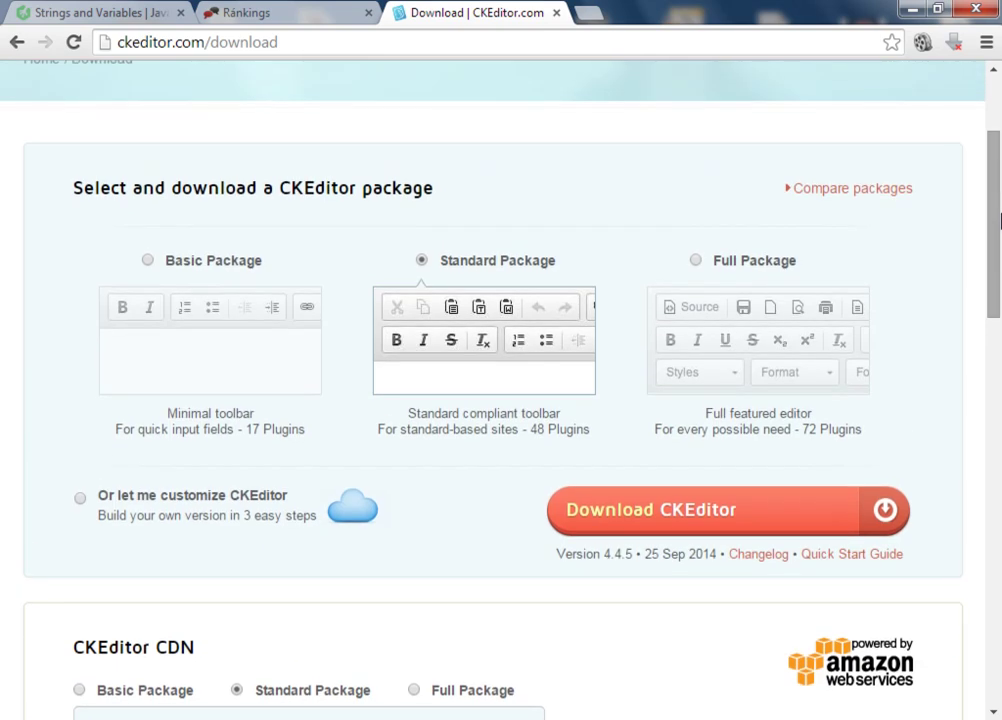
left_click(697, 263)
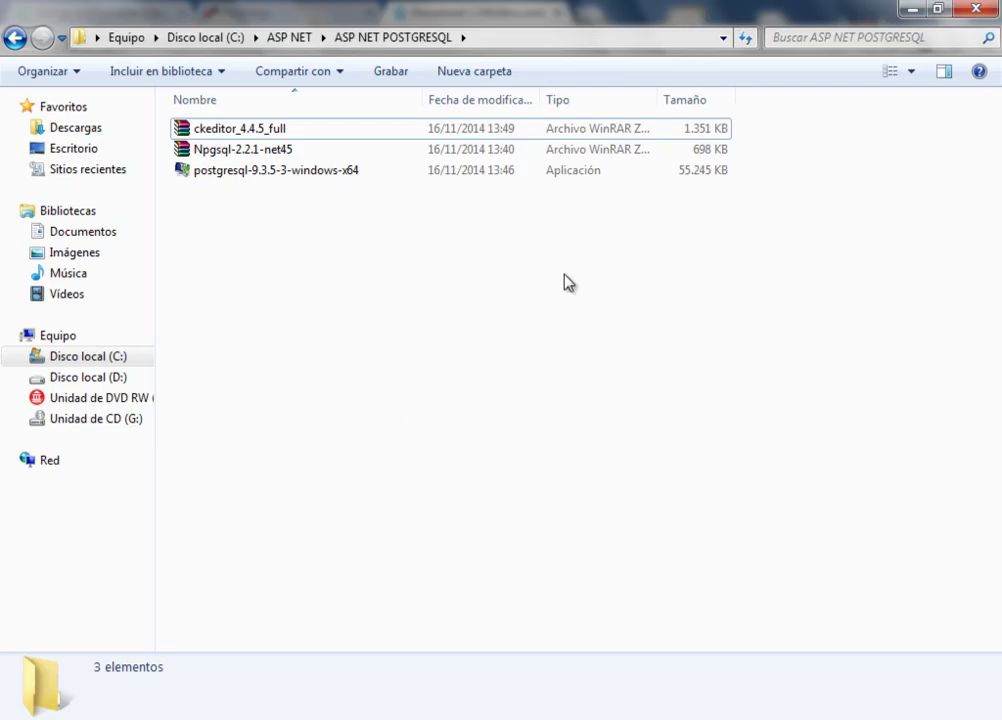
- Select the ckeditor_4.4.5_full archive, then minimize the Explorer window
left_click(285, 138)
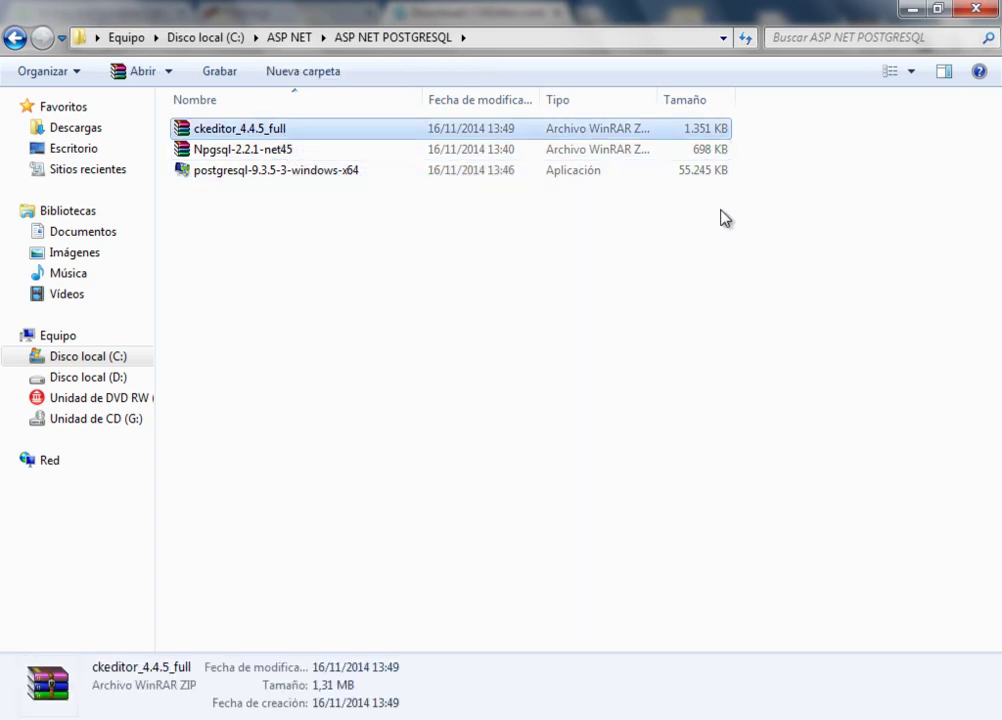
left_click(918, 14)
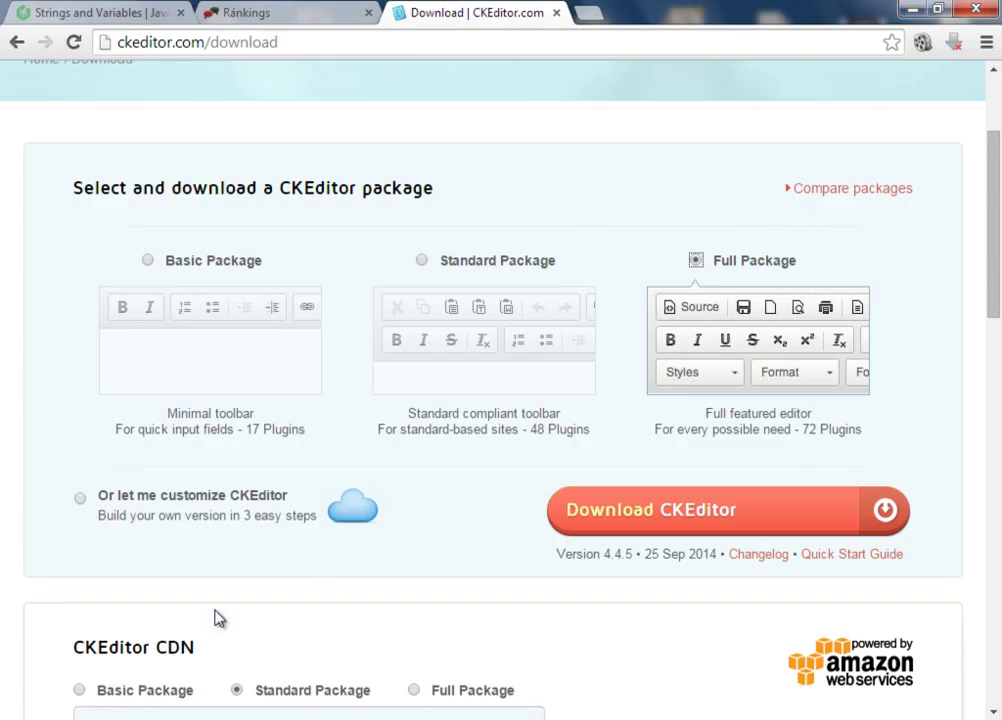
- Restore the project folder and open the context menu of postgresql-9.3.5-3-windows-x64
left_click(179, 715)
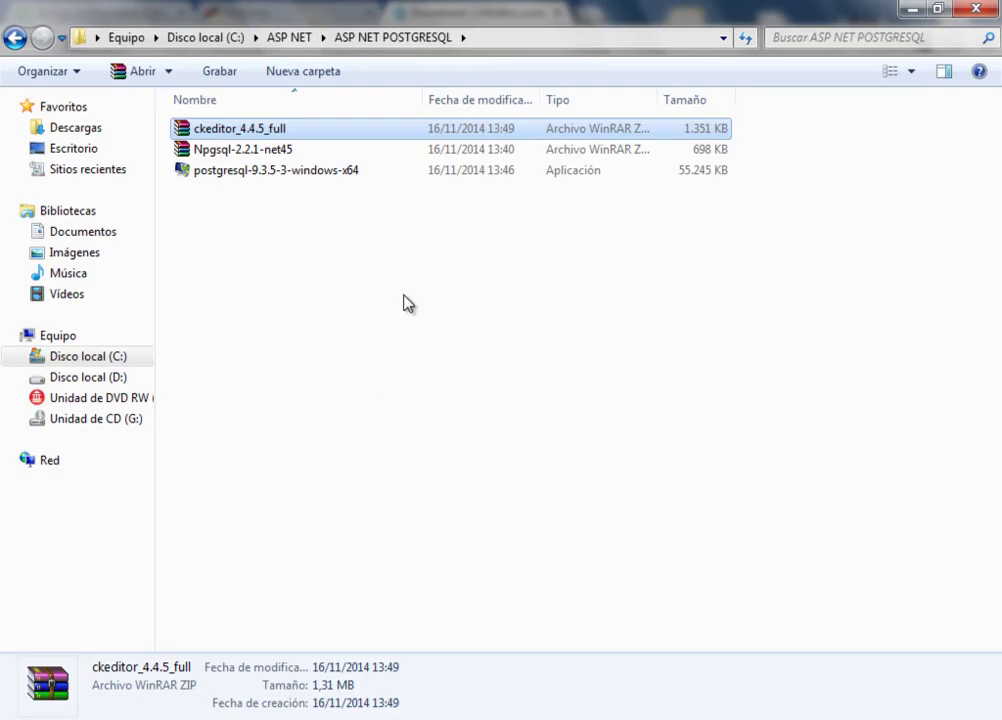
left_click(389, 248)
left_click(270, 180)
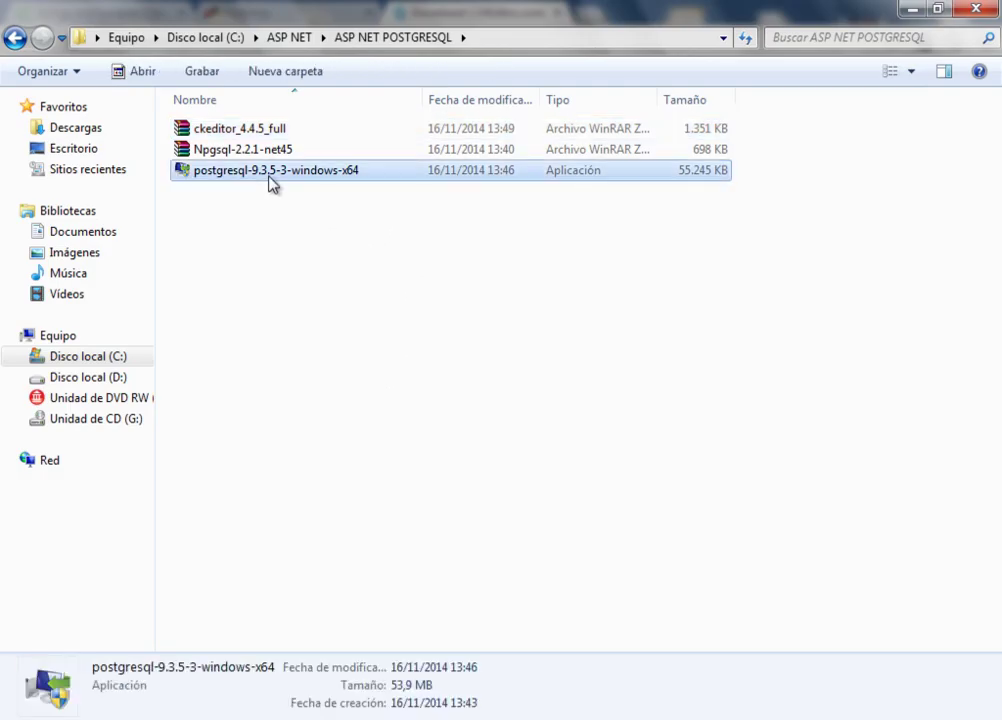
right_click(270, 182)
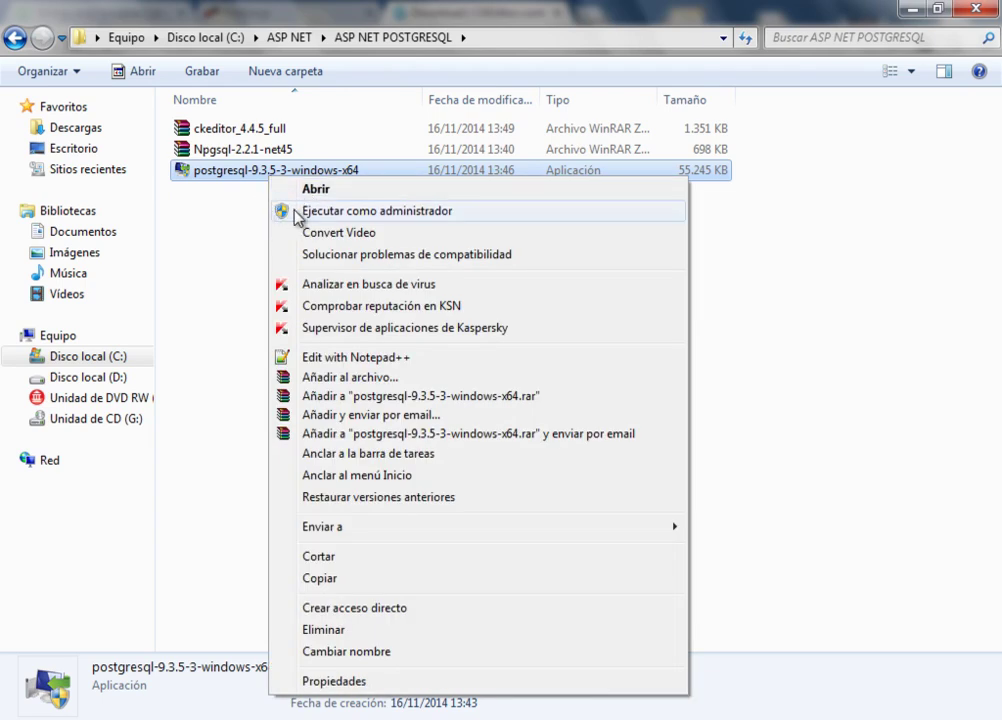
- Run the PostgreSQL installer as administrator and get past its welcome page
left_click(296, 212)
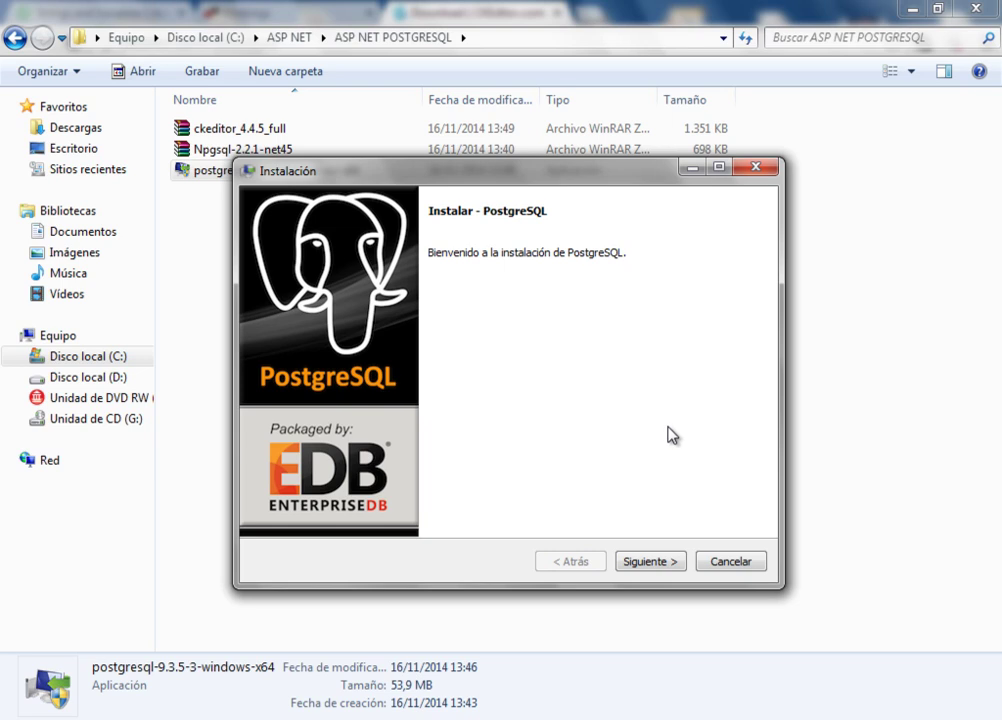
left_click(660, 563)
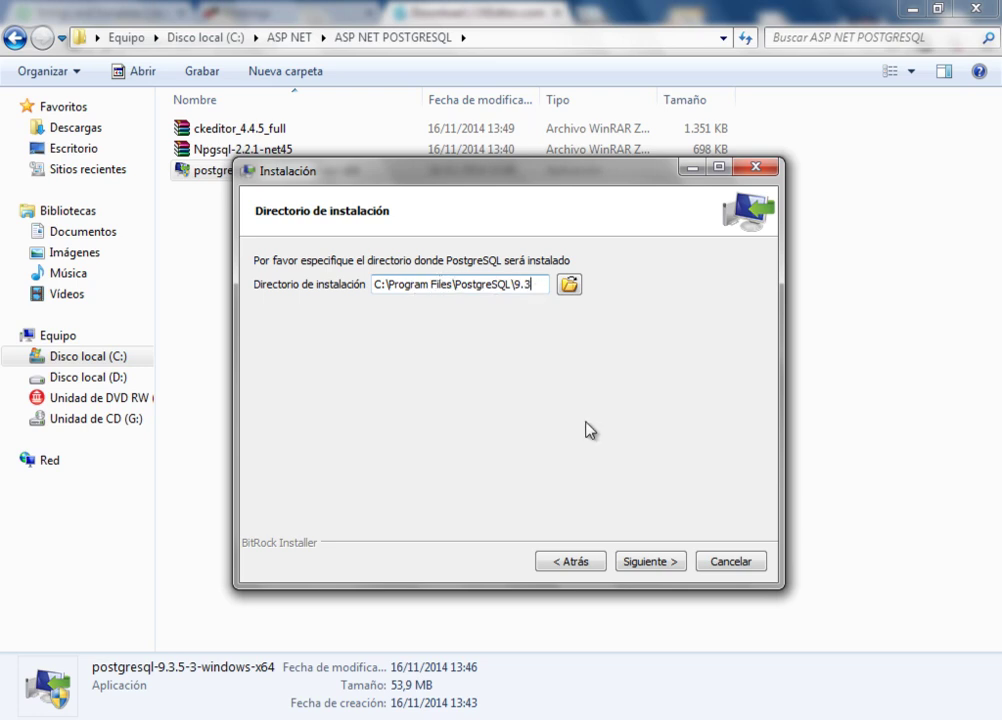
- Accept the default C:\Program Files\PostgreSQL\9.3 installation and 9.3\data data directories
left_click(650, 562)
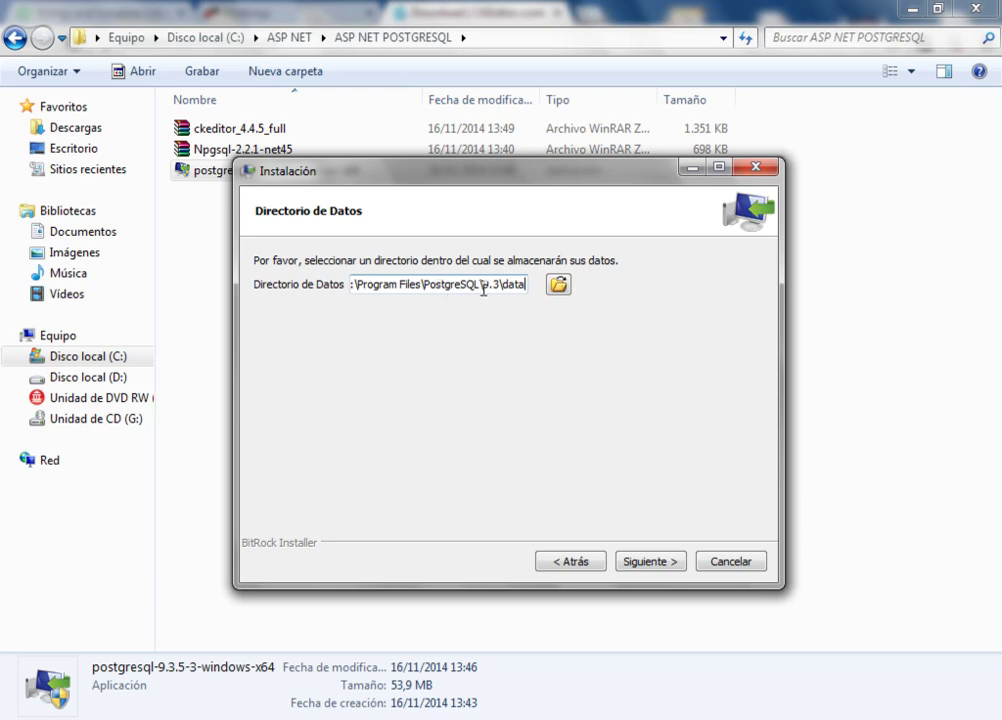
left_click(649, 563)
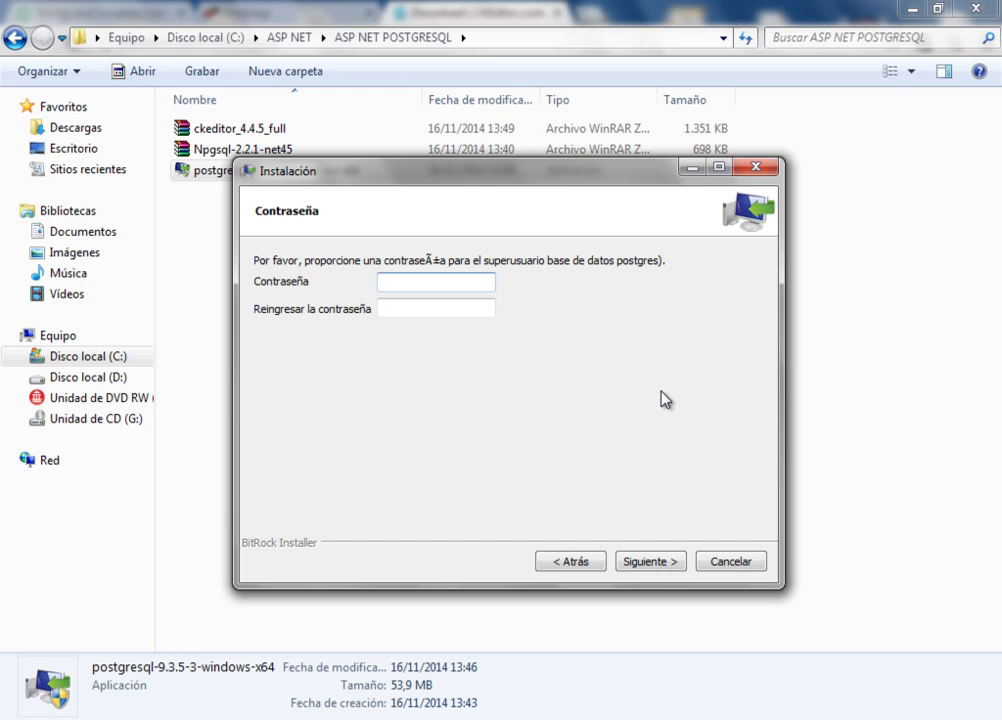
- Enter and confirm the postgres superuser password in both fields, then continue
type("admin123")
key("Tab")
type("admin12")
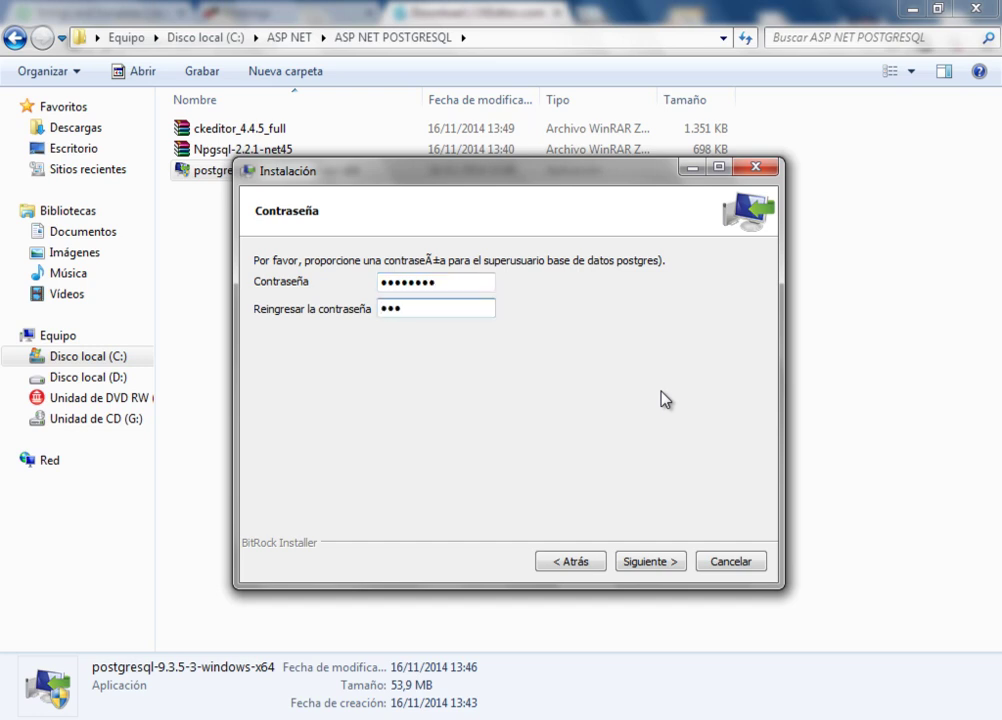
type("3")
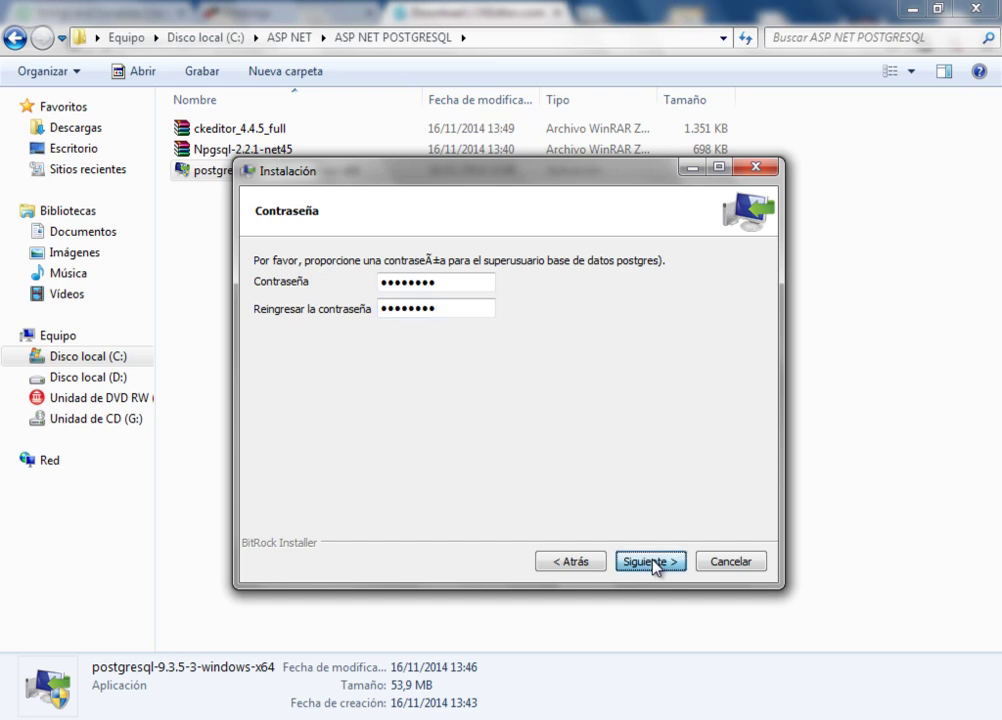
left_click(651, 563)
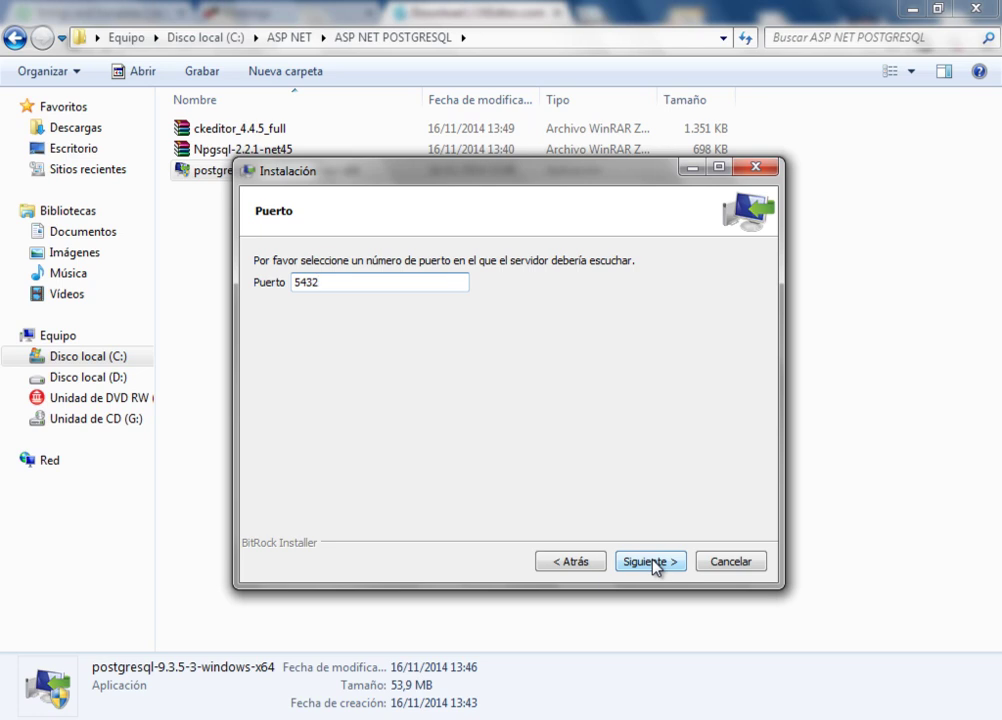
- Accept port 5432 and the default locale, then begin the PostgreSQL installation
left_click(651, 563)
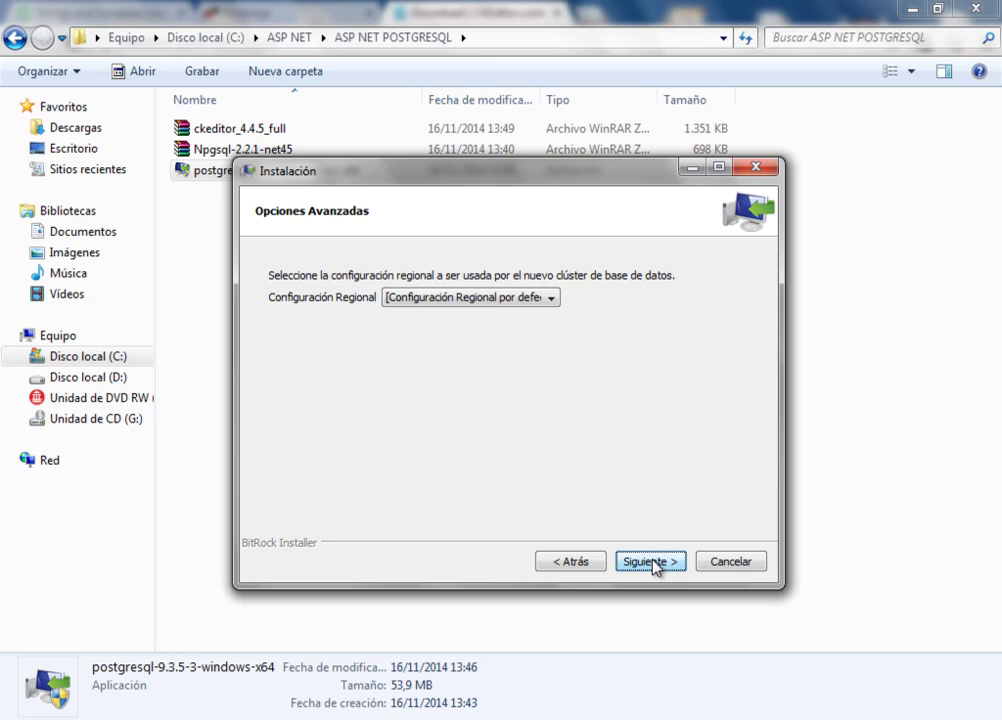
left_click(549, 300)
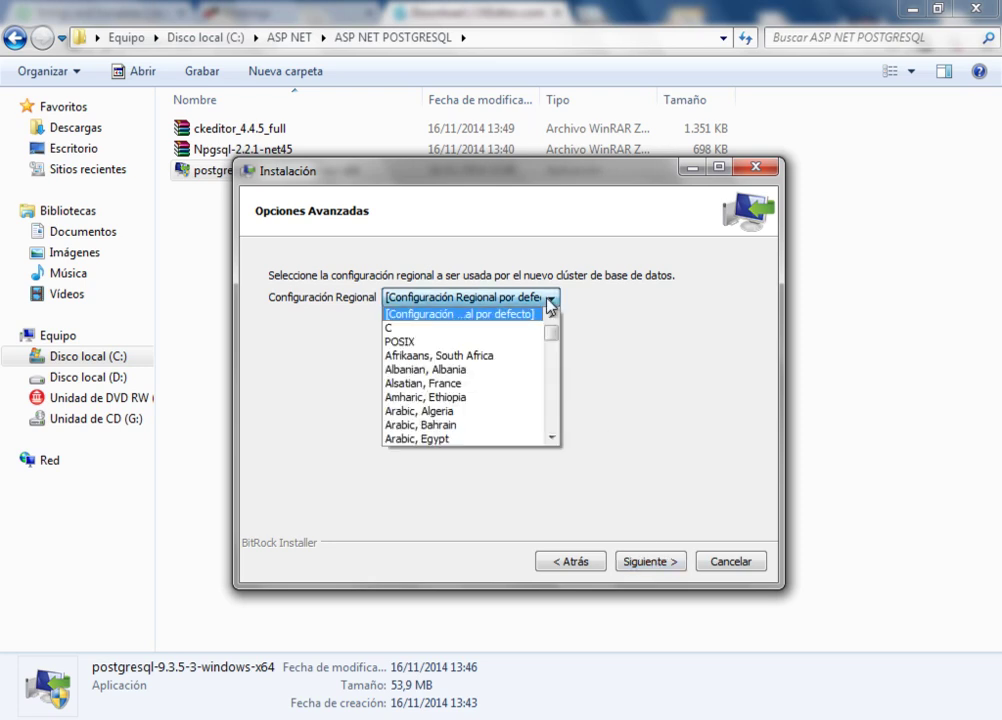
left_click(547, 299)
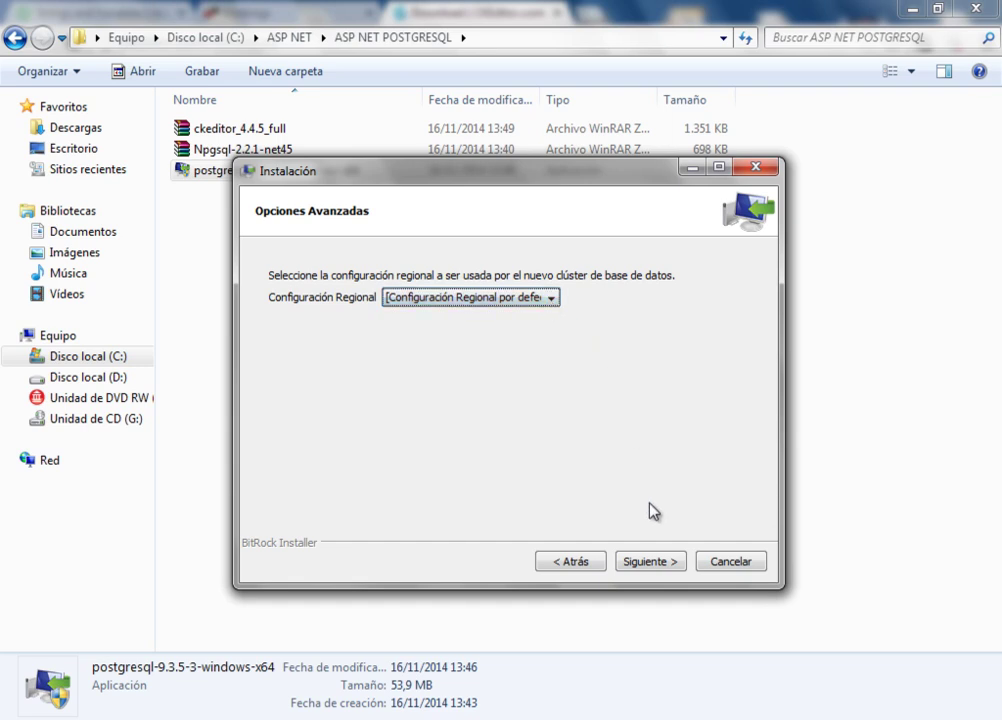
left_click(665, 563)
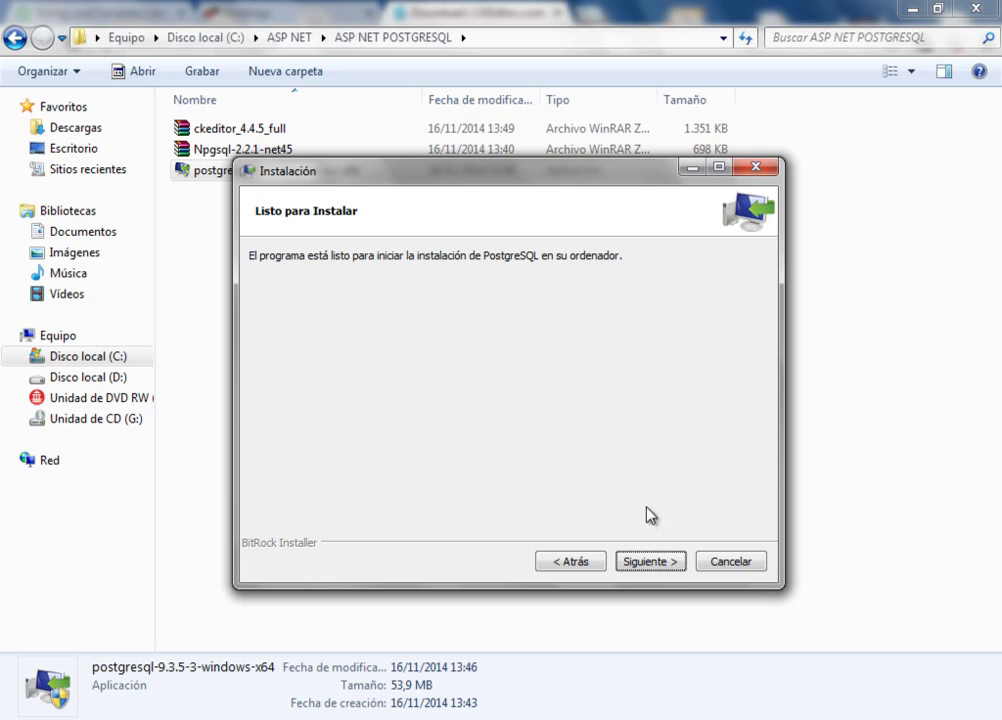
left_click(651, 562)
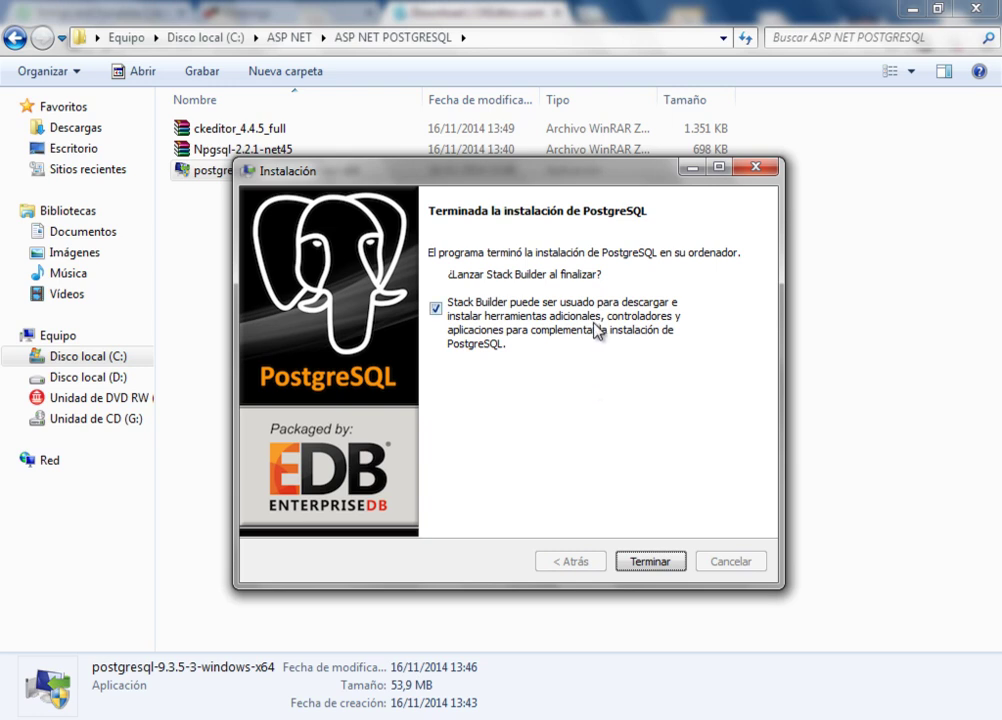
- Untick Stack Builder, close the installer, and clear the Explorer file selection
left_click(437, 310)
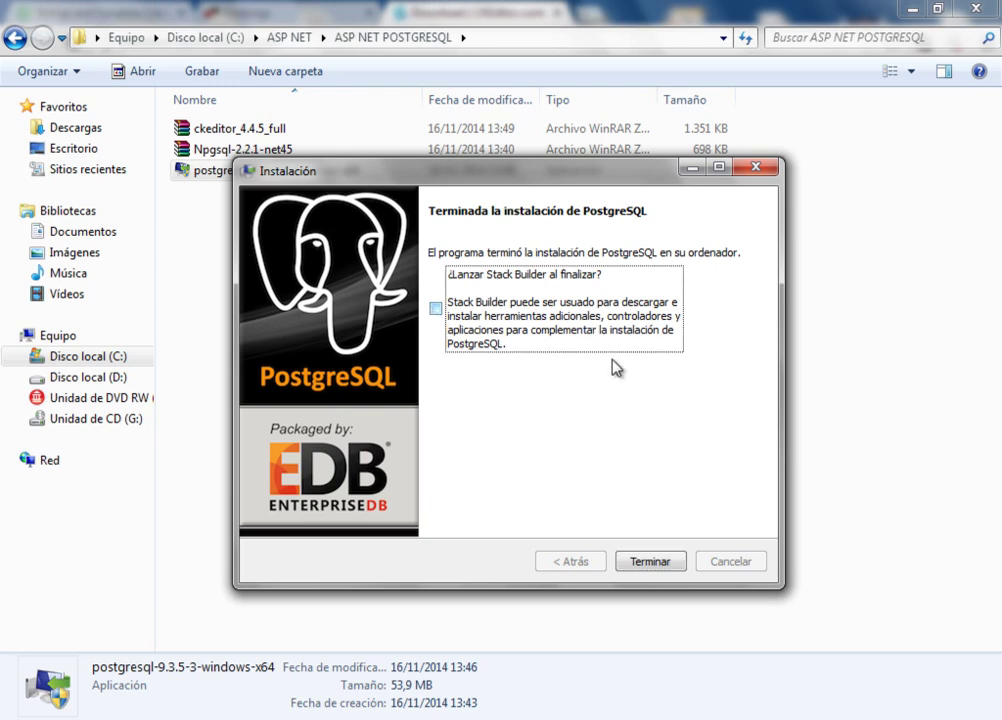
left_click(651, 563)
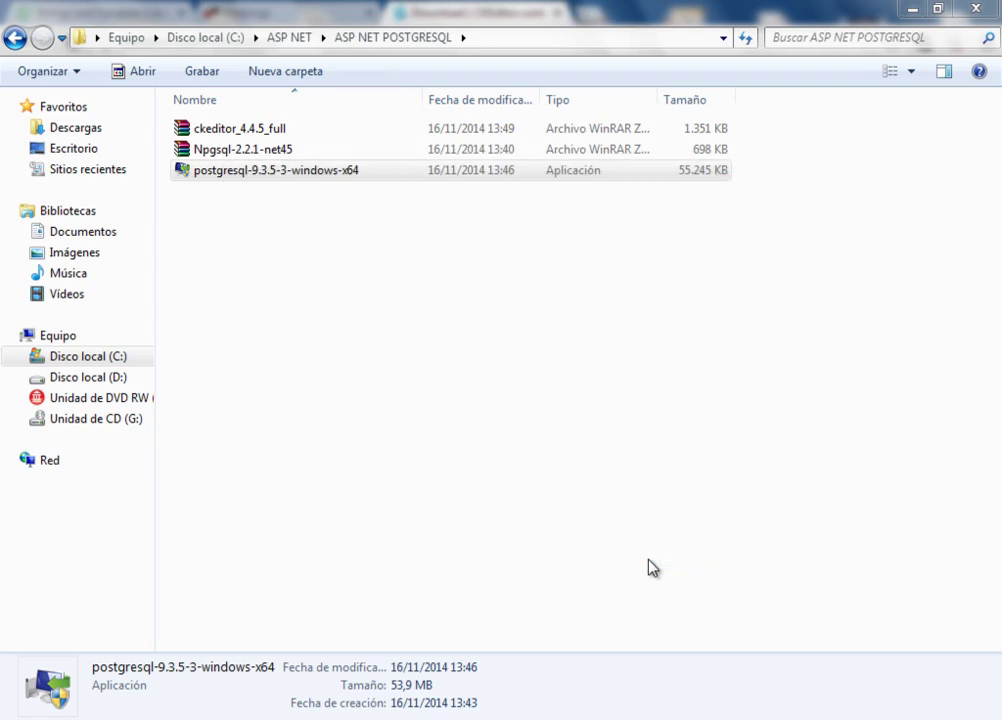
left_click(606, 388)
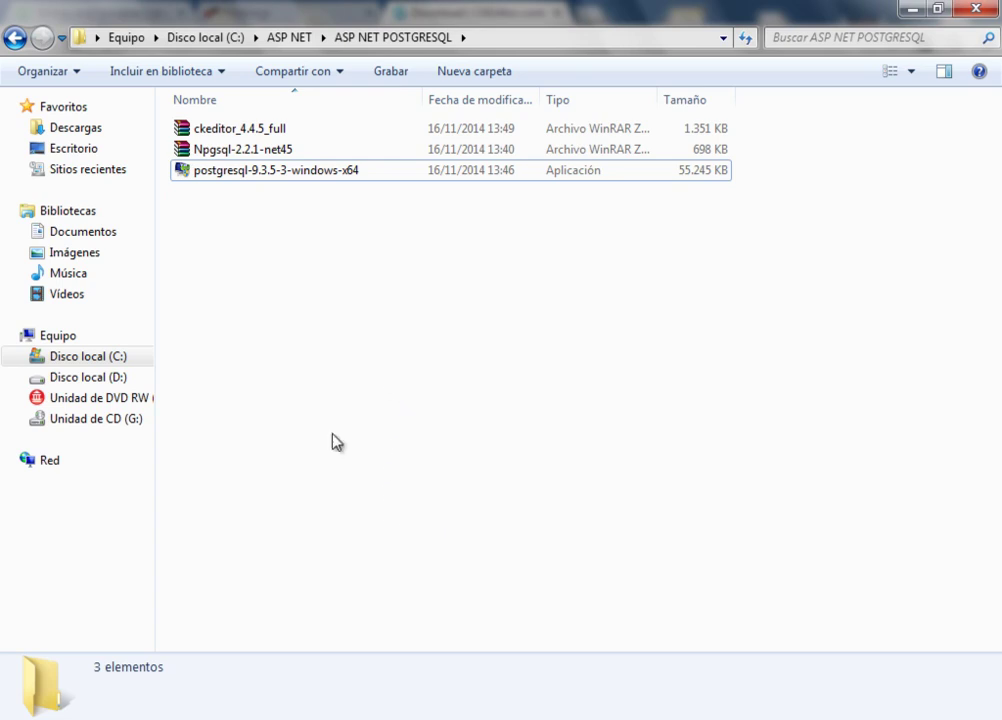
- Launch pgAdmin III from the Start menu's PostgreSQL 9.3 program folder
left_click(25, 718)
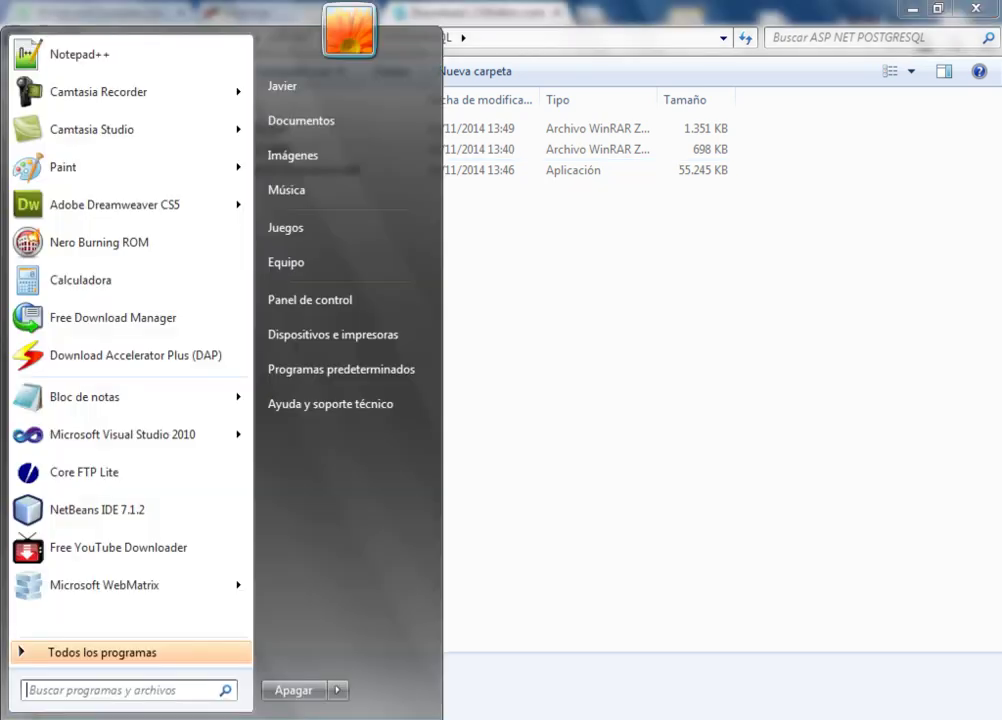
left_click(121, 658)
left_click_drag(250, 215, 253, 525)
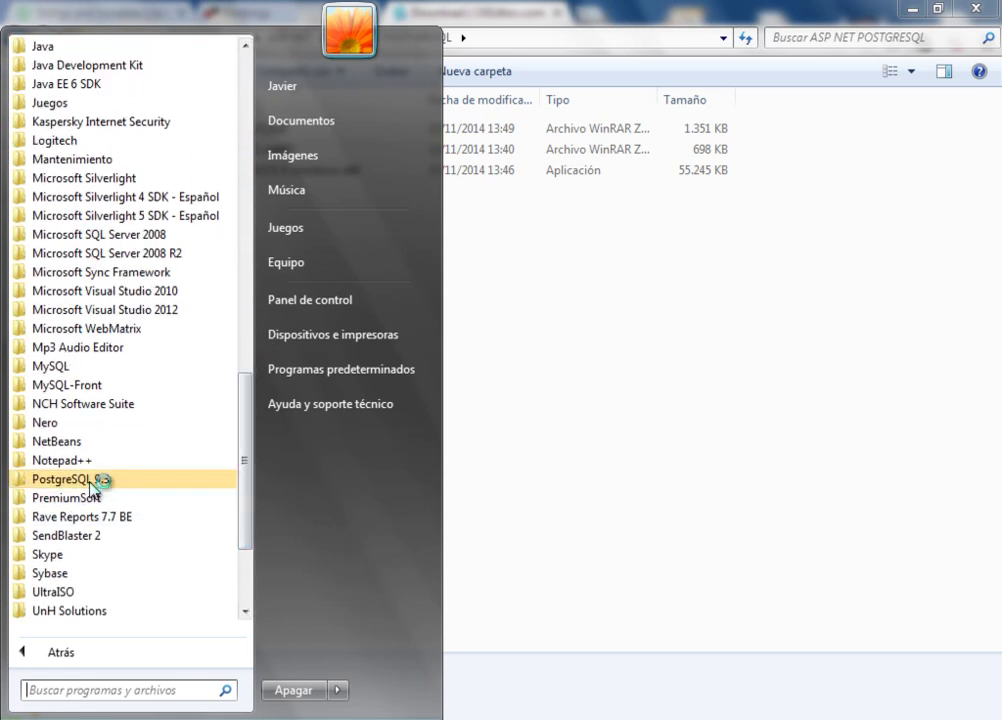
left_click(22, 484)
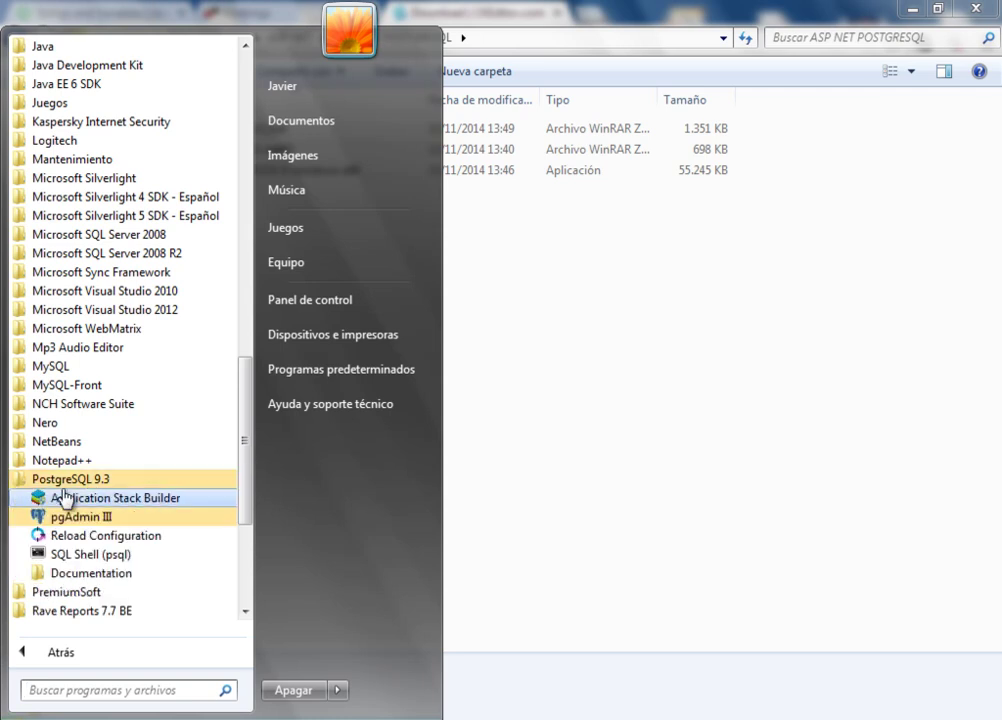
left_click(108, 518)
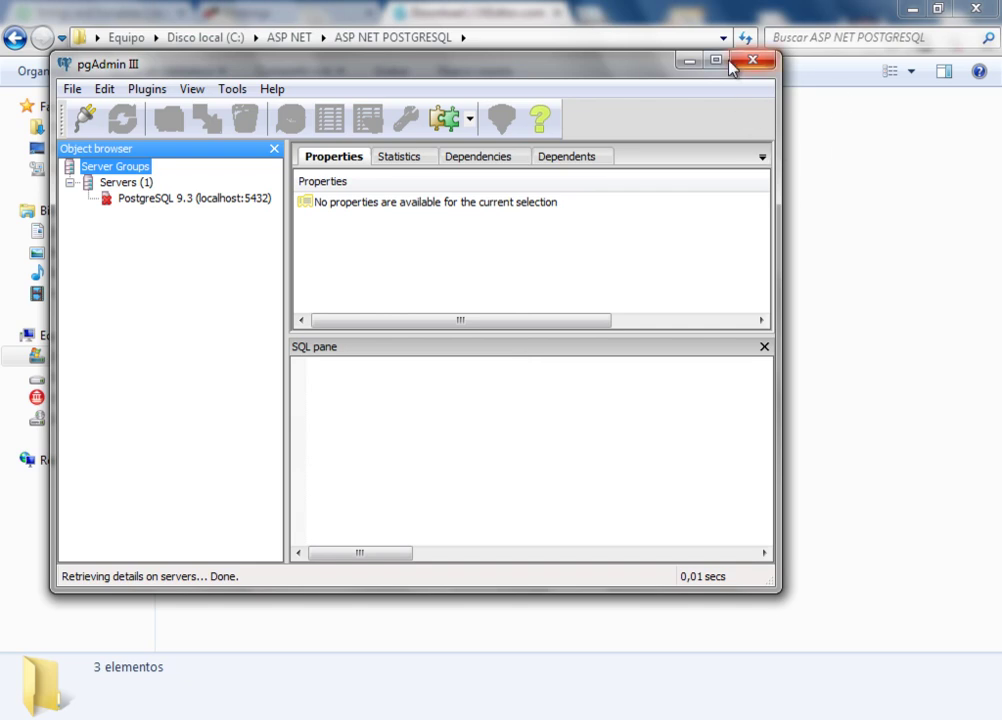
- Maximize pgAdmin III to confirm the localhost:5432 server is listed, then close it
left_click(715, 60)
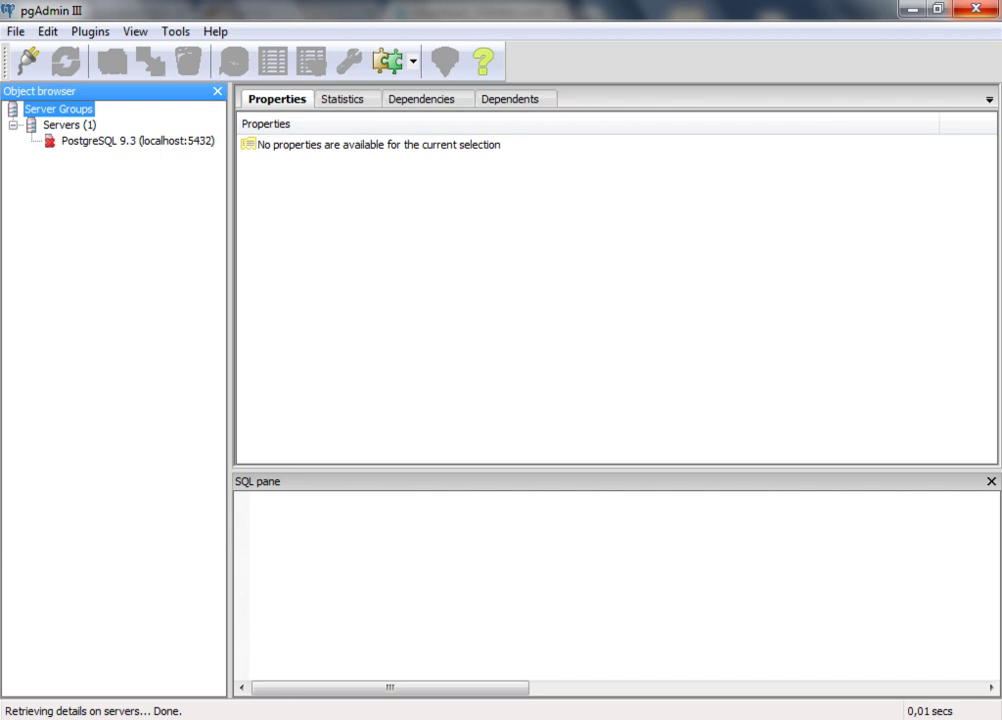
left_click(976, 12)
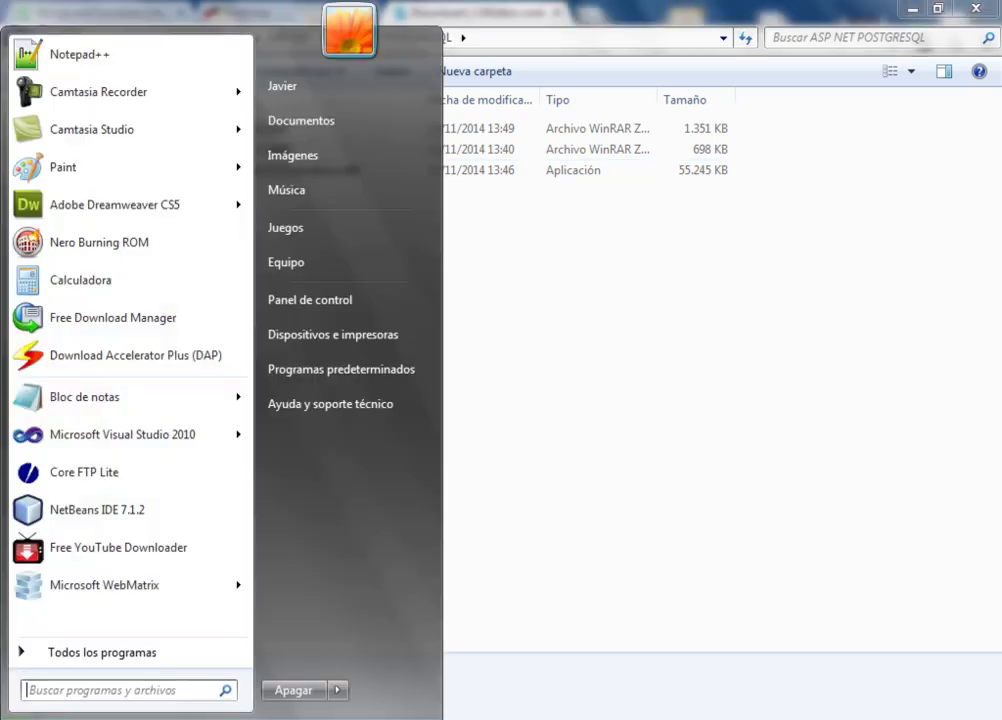
key("super")
- Launch Visual Studio 2012 from the Microsoft Visual Studio 2012 program folder
left_click(78, 655)
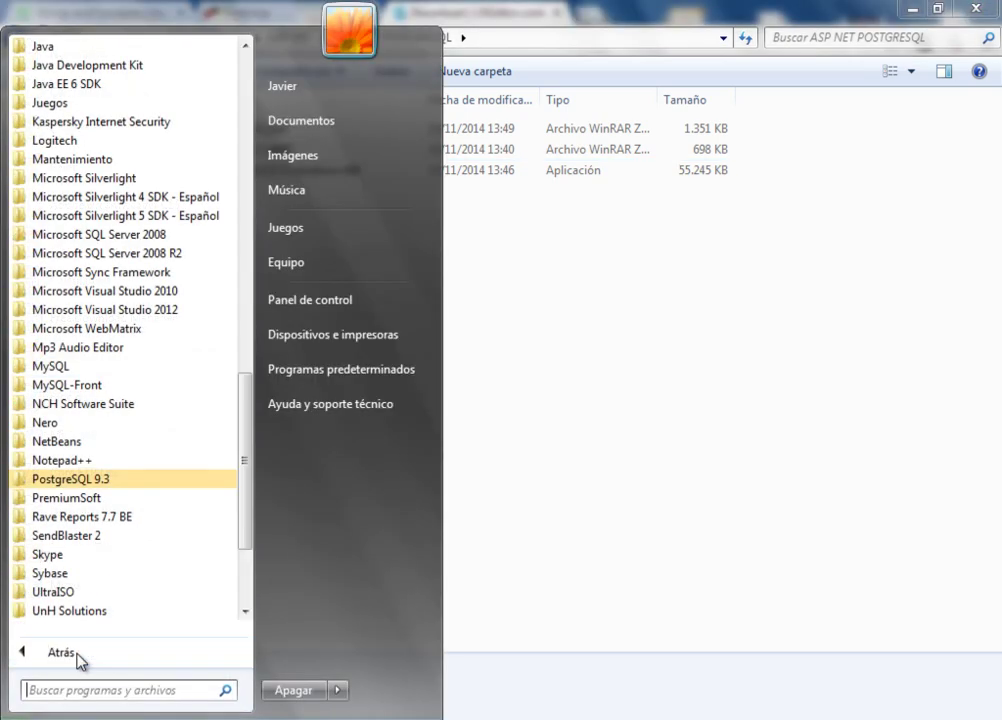
left_click_drag(245, 440, 255, 409)
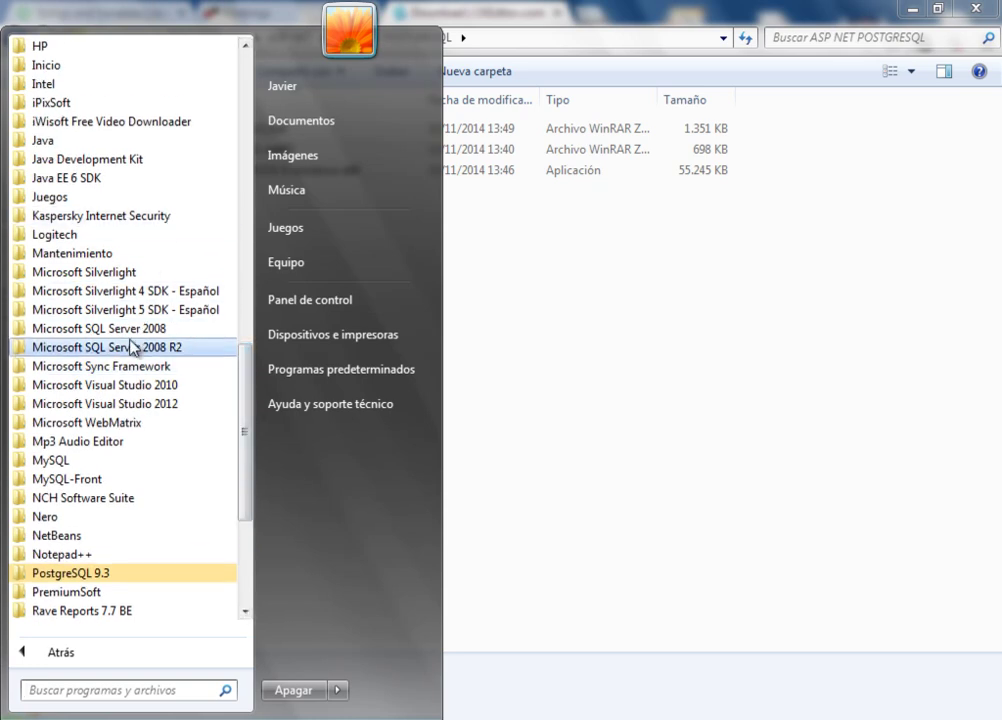
left_click(123, 405)
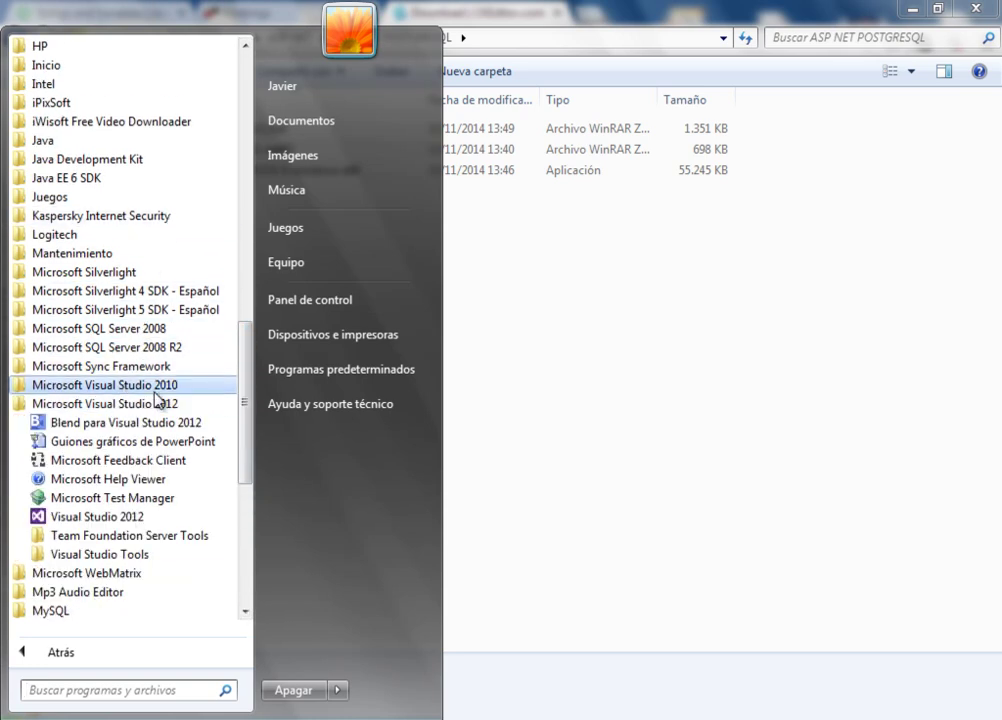
left_click(125, 517)
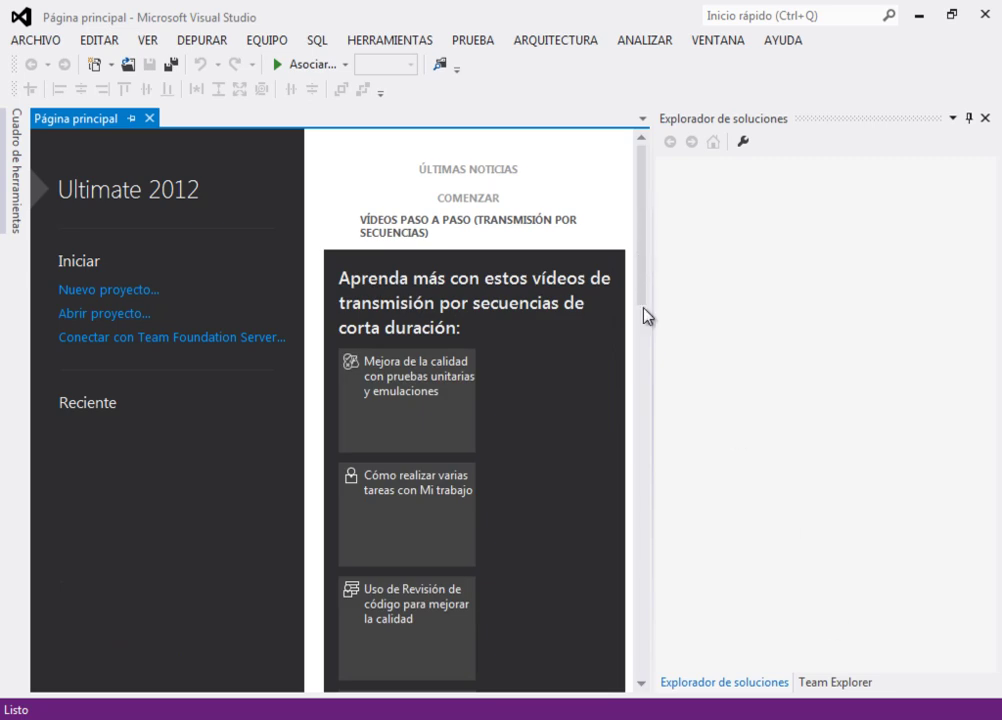
- Begin a new Visual C# empty ASP.NET website and browse for its location
left_click(41, 44)
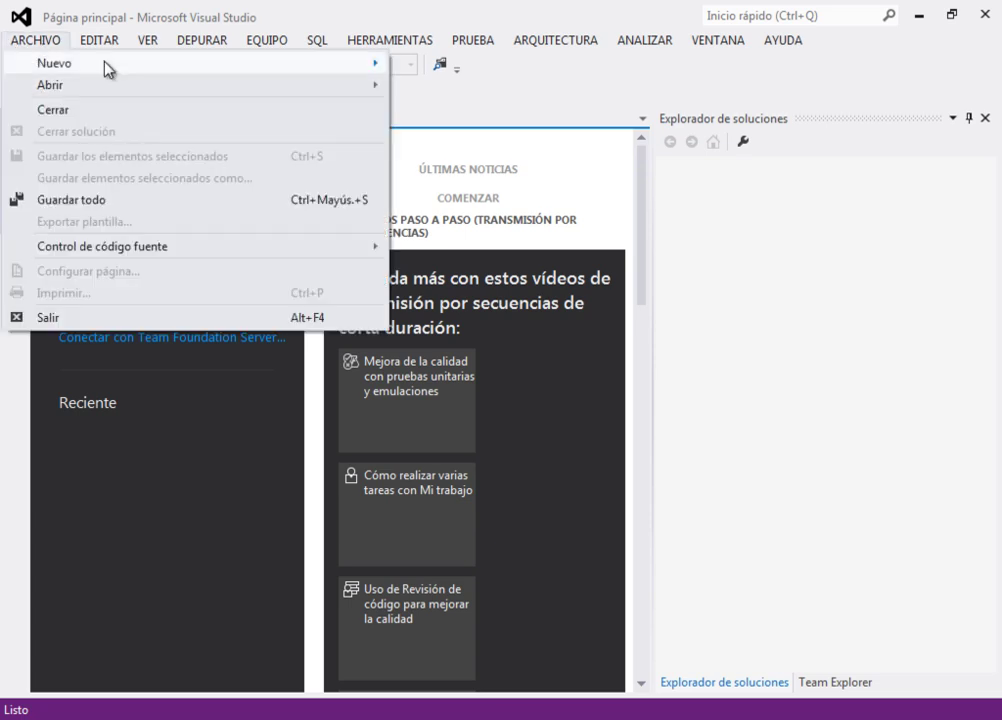
mouse_move(103, 64)
left_click(502, 88)
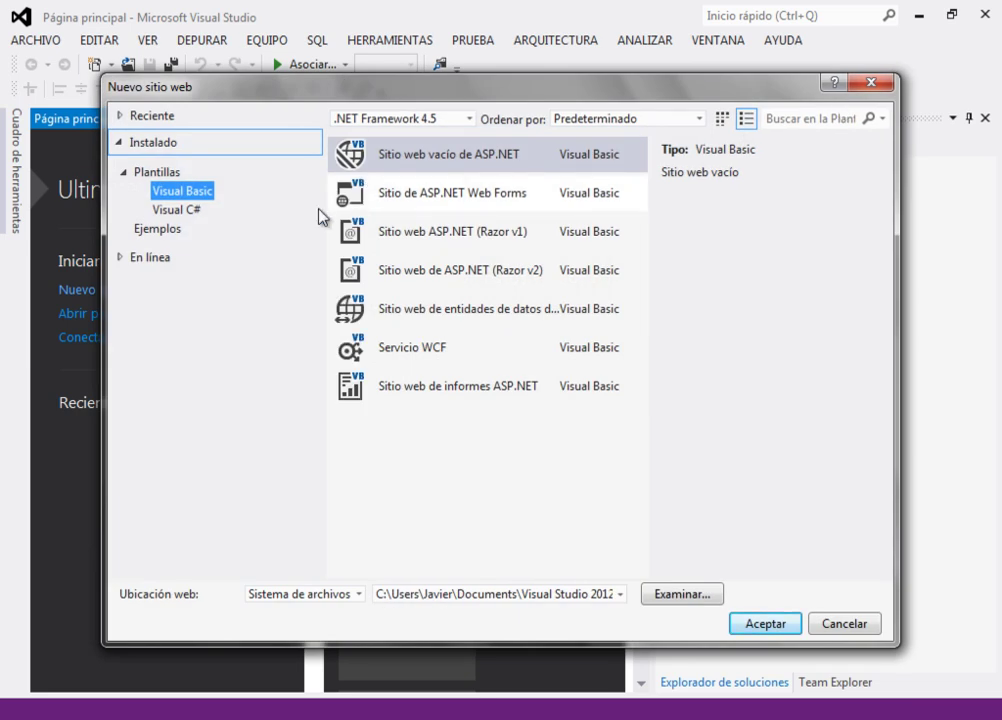
left_click(190, 212)
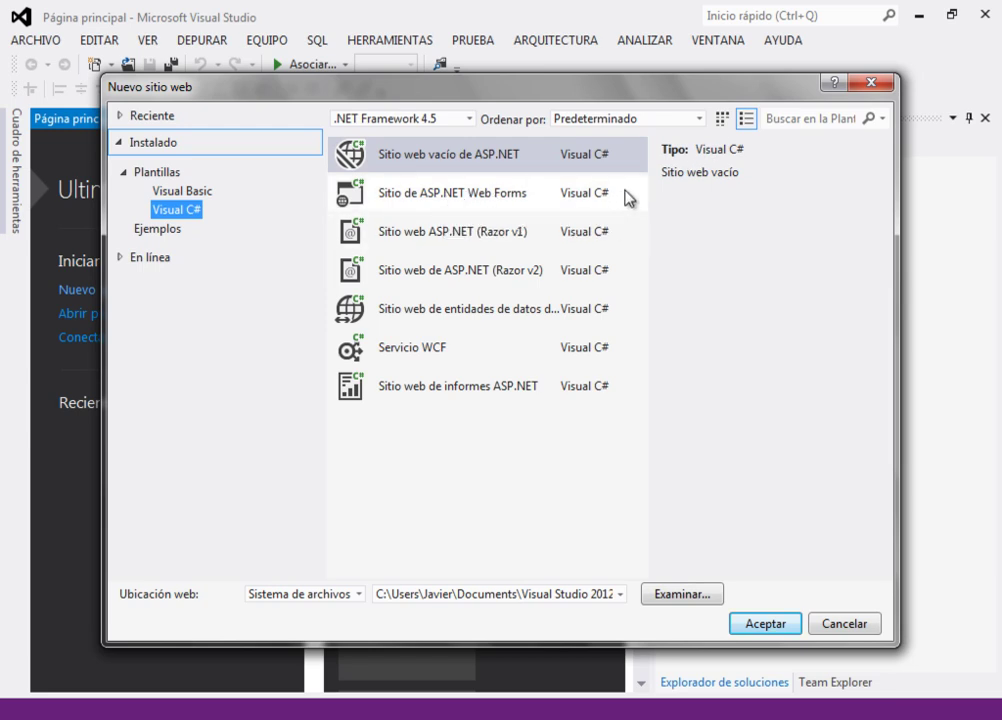
left_click(451, 162)
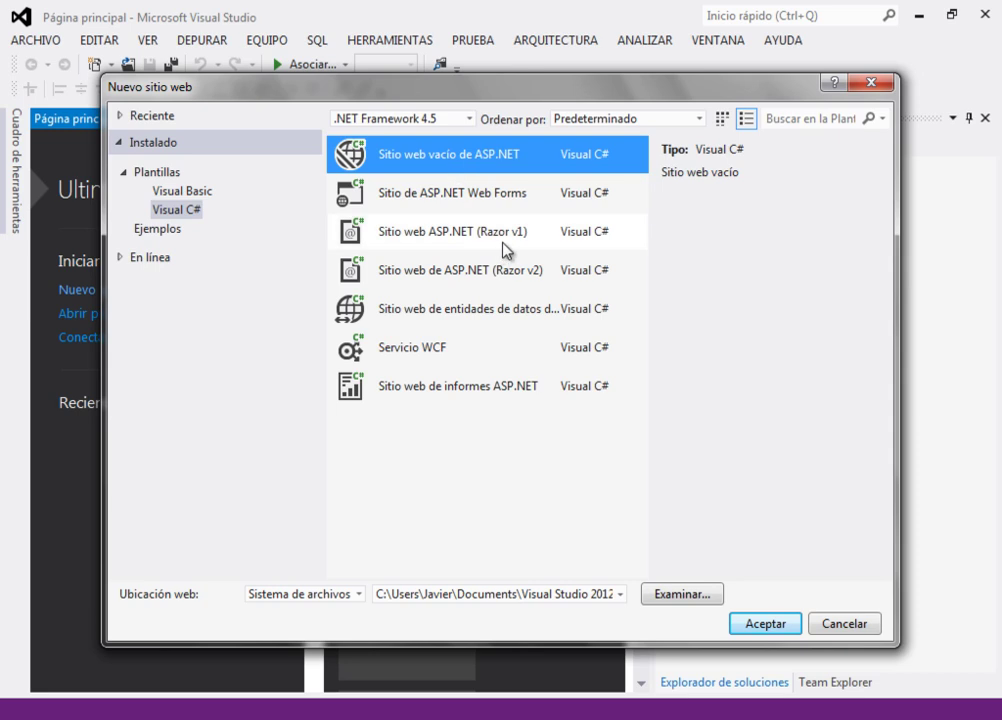
left_click(693, 594)
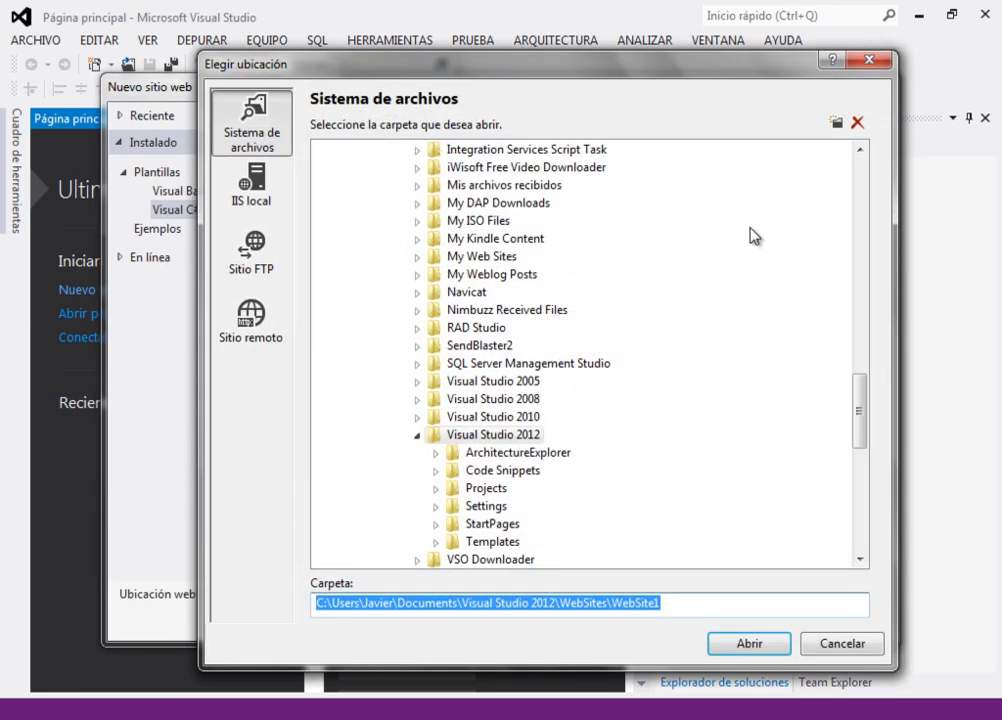
- Set the site location to C:\ASP NET\ASP NET POSTGRESQL and confirm creating the website
left_click_drag(855, 410, 897, 200)
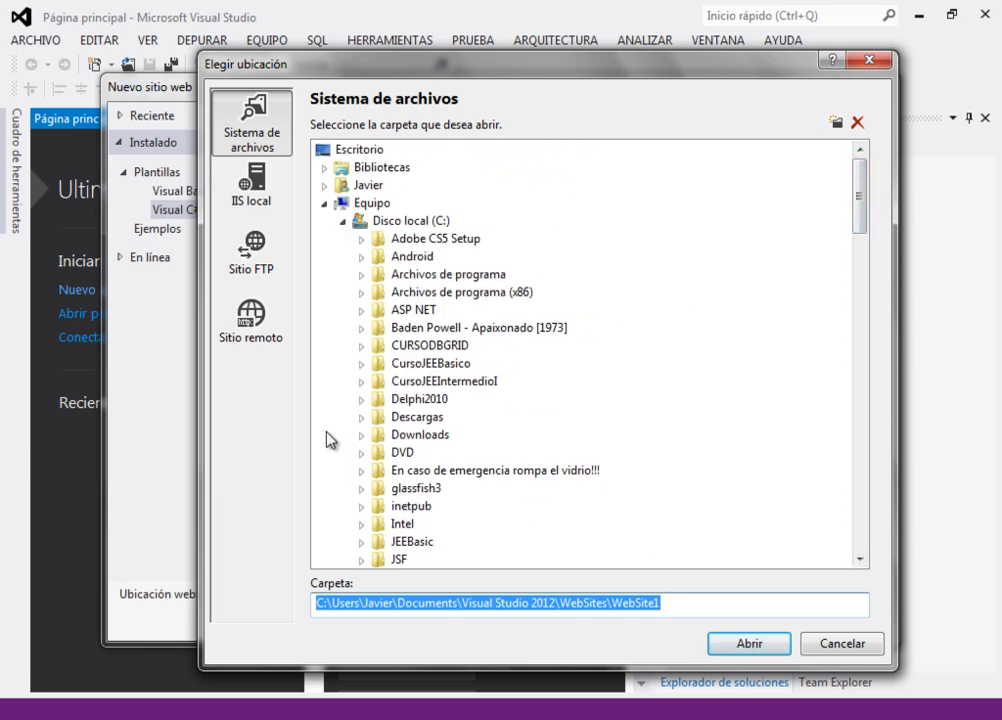
left_click(361, 311)
left_click(420, 346)
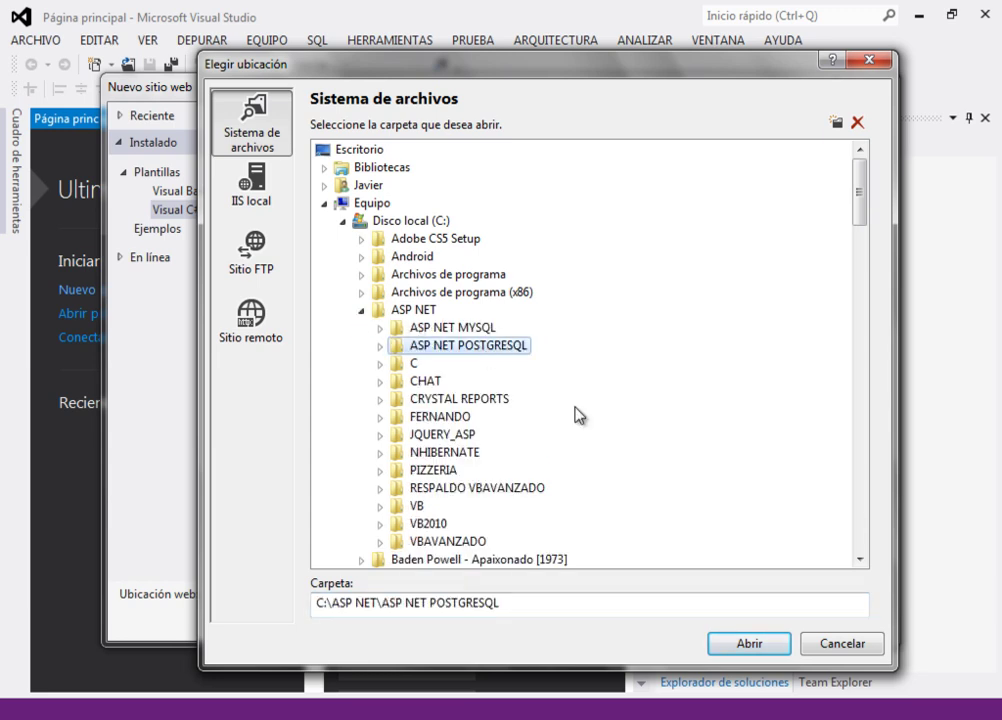
left_click(748, 642)
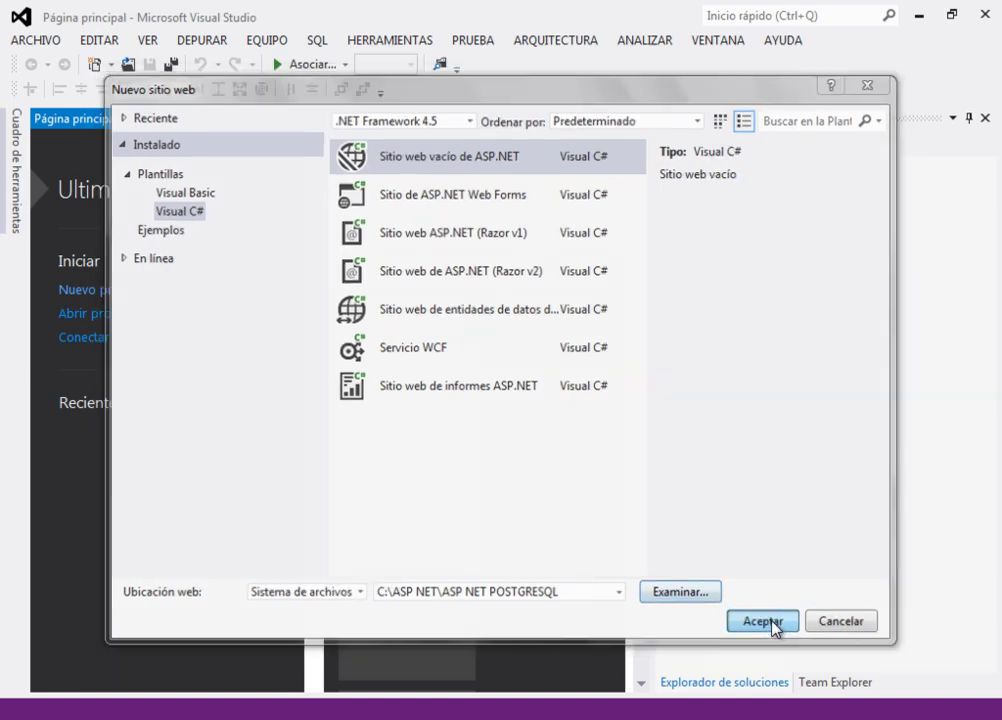
left_click(773, 626)
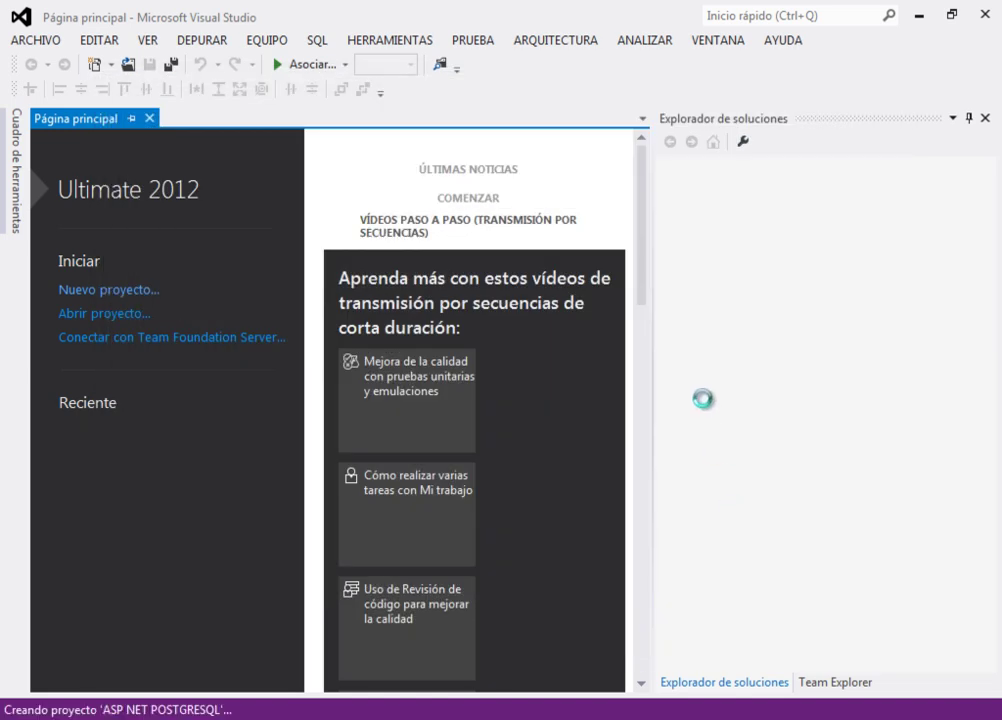